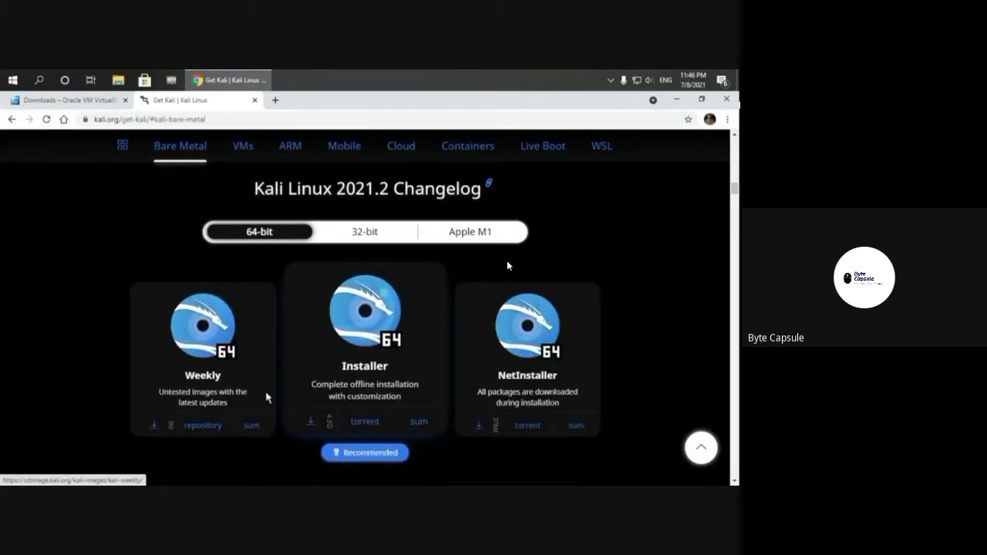
# Step: Open the download page's image FAQ link, 'Which Image Should I Download?', in a new tab and view it
pyautogui.scroll(-1, 201, 375)
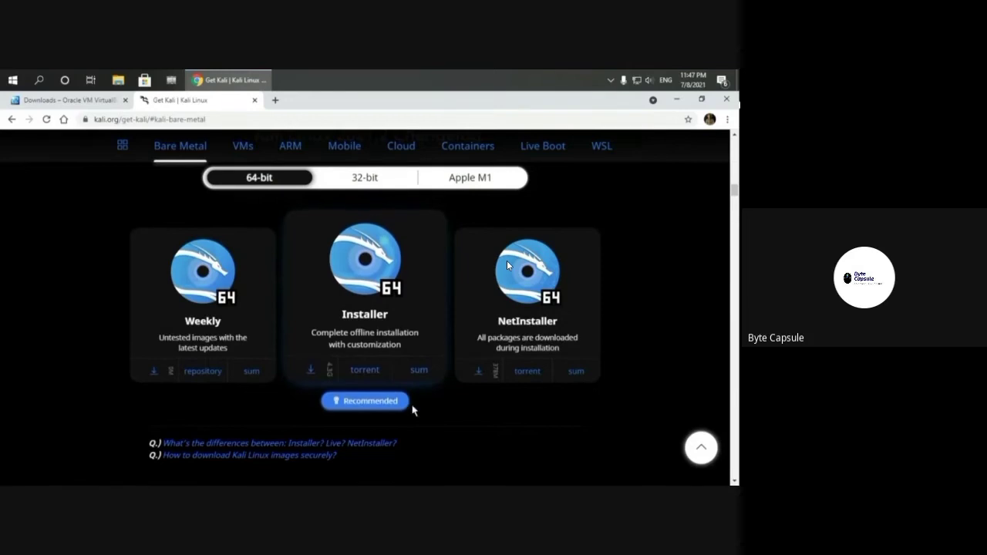
pyautogui.rightClick(371, 449)
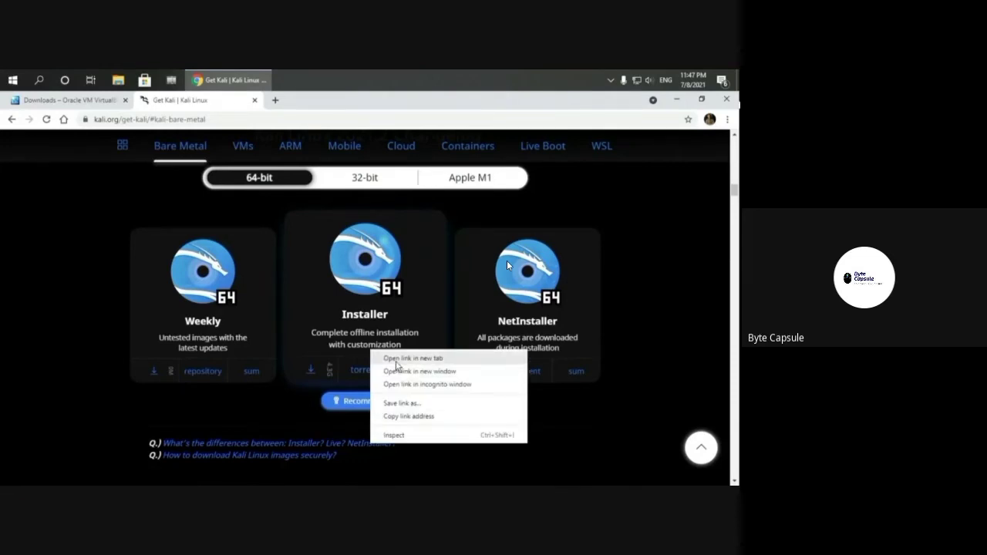
pyautogui.click(396, 362)
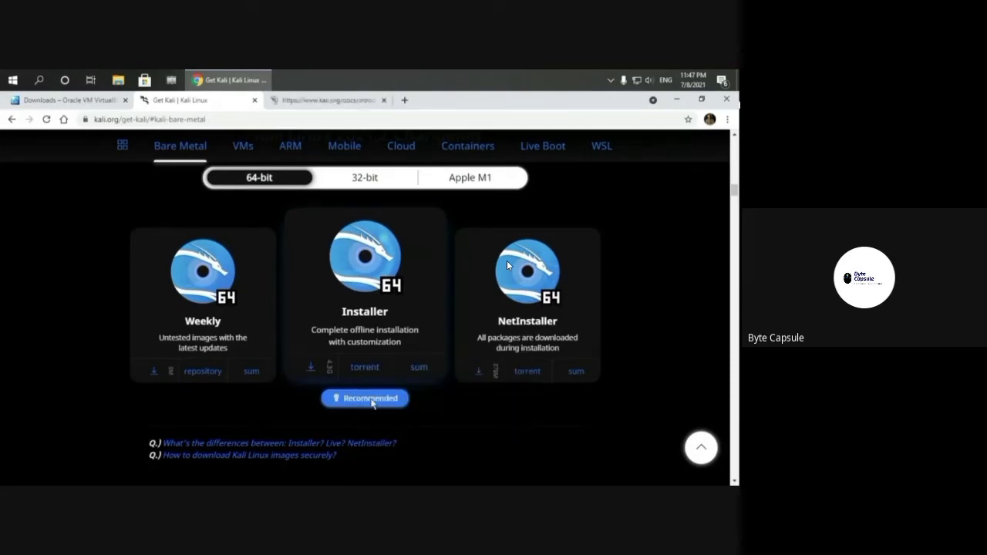
pyautogui.click(326, 100)
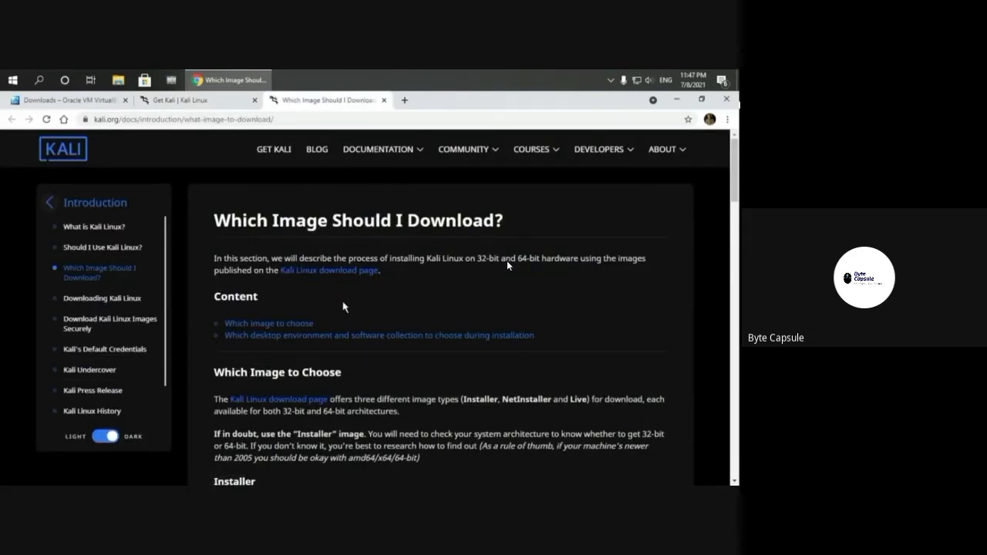
# Step: Scroll the docs page, highlighting the NetInstaller and Installer headings
pyautogui.scroll(-2, 508, 265)
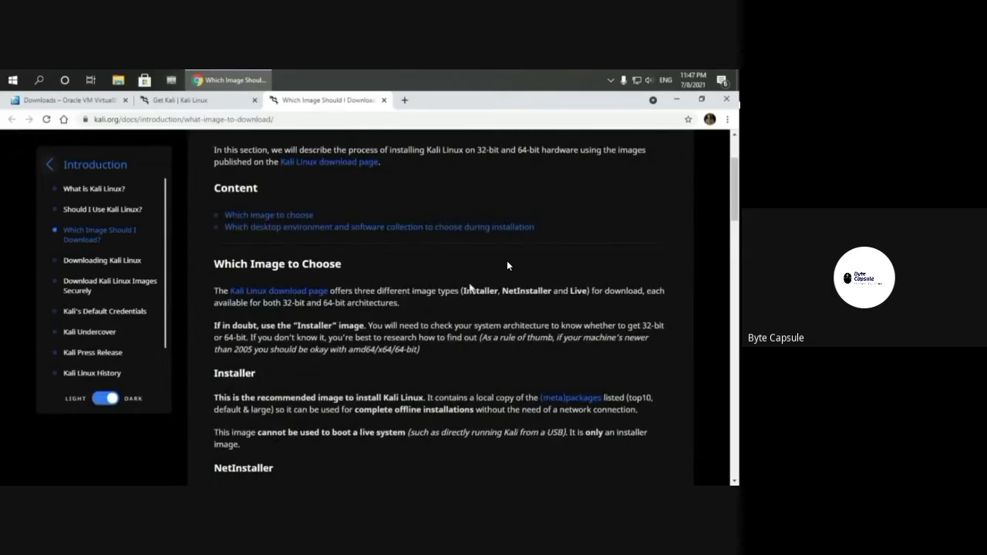
pyautogui.scroll(-2, 507, 265)
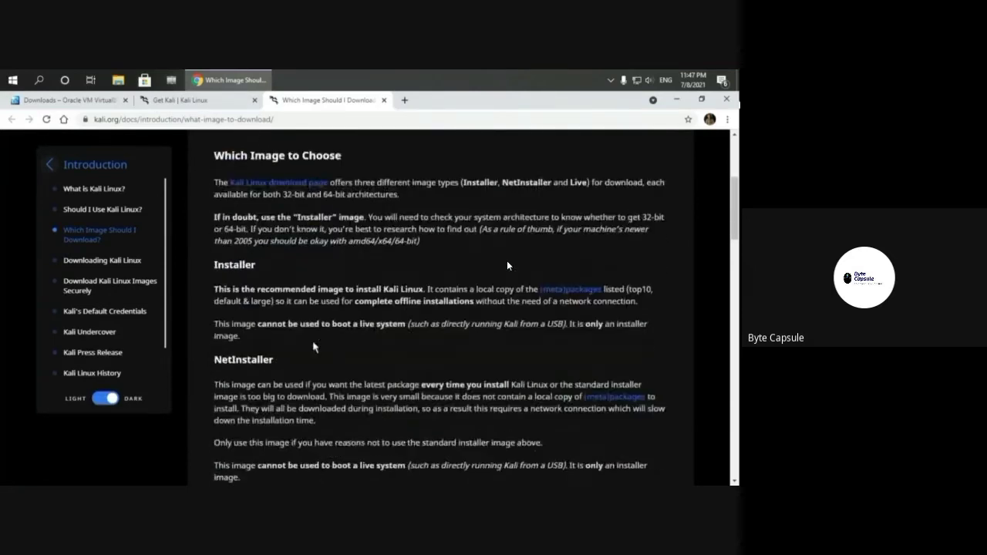
pyautogui.moveTo(279, 364); pyautogui.dragTo(210, 362)
pyautogui.moveTo(258, 266); pyautogui.dragTo(205, 272)
pyautogui.scroll(-3, 507, 266)
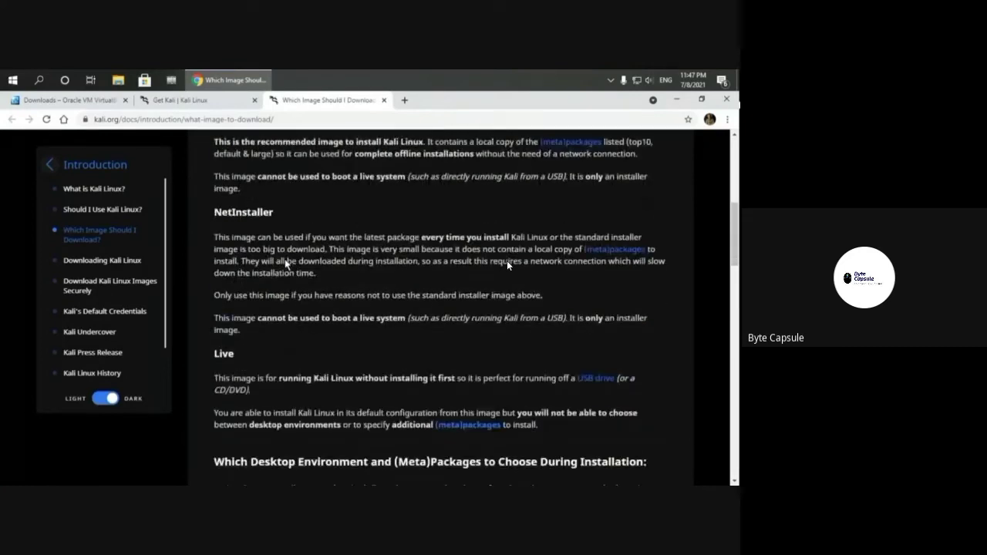
pyautogui.moveTo(235, 340); pyautogui.dragTo(212, 343)
pyautogui.scroll(3, 324, 320)
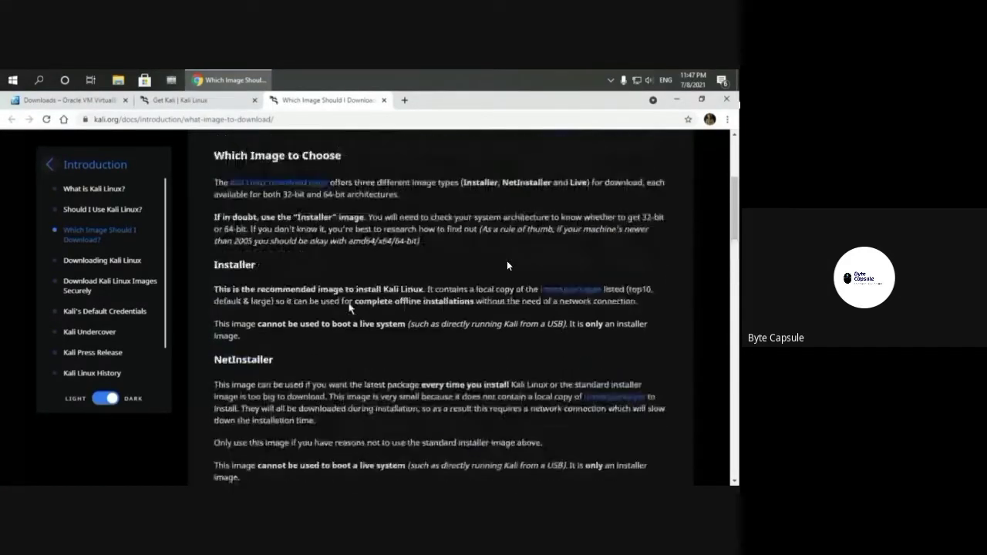
pyautogui.scroll(-5, 352, 306)
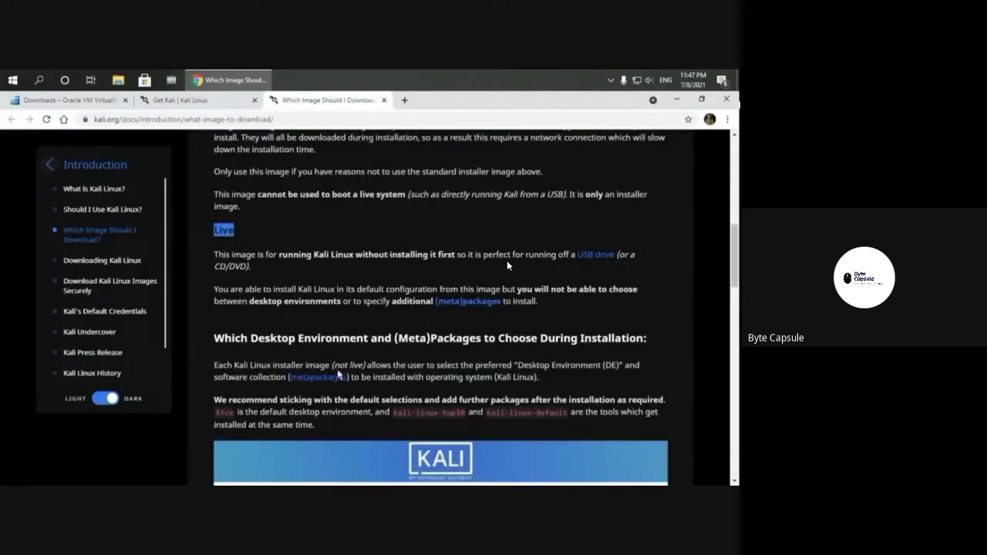
pyautogui.scroll(10, 507, 265)
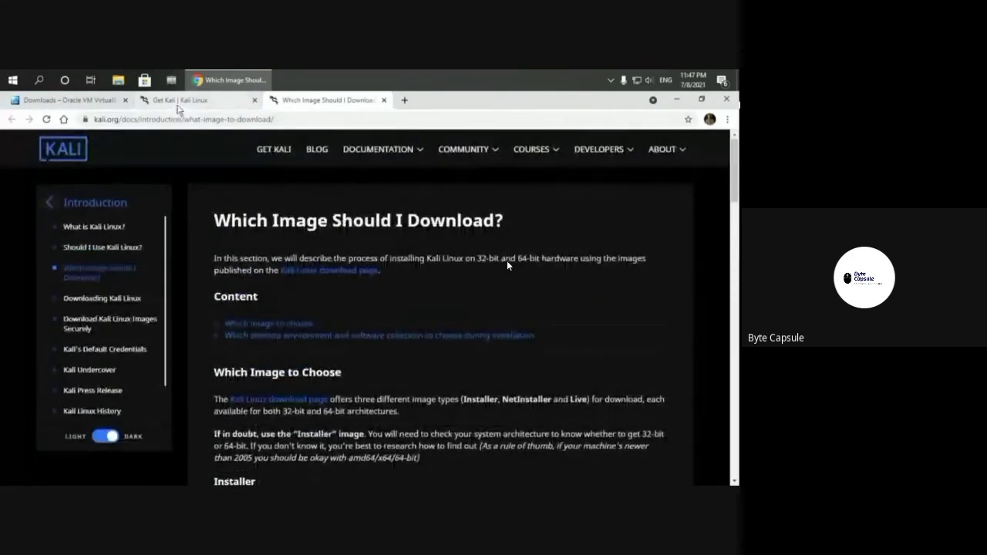
# Step: Show the 32-bit images on the Get Kali page, then close Chrome
pyautogui.click(178, 101)
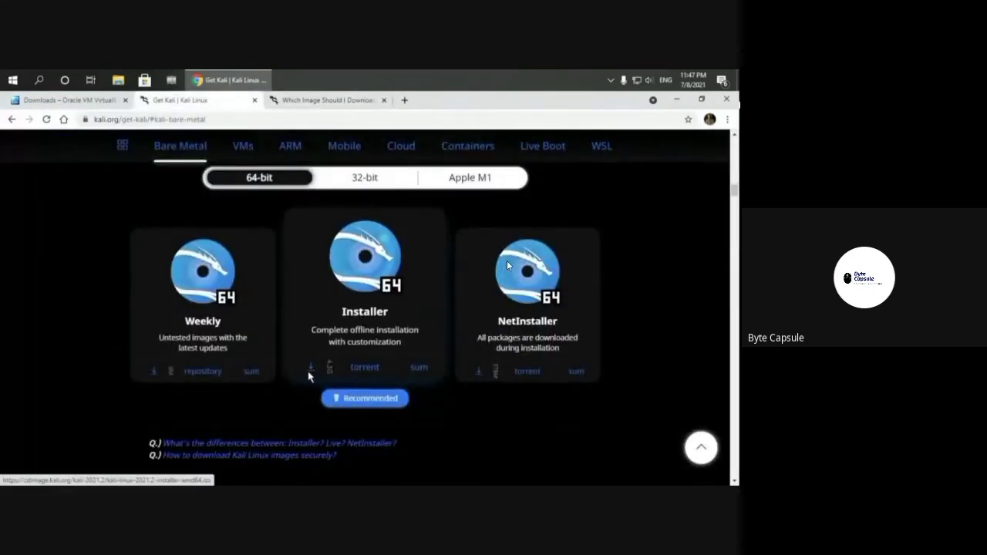
pyautogui.click(366, 180)
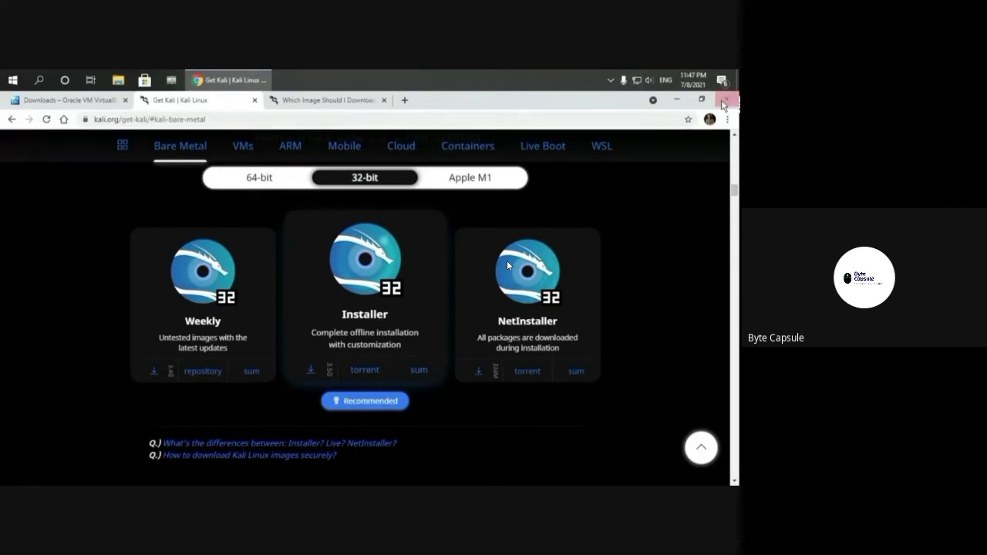
pyautogui.click(724, 103)
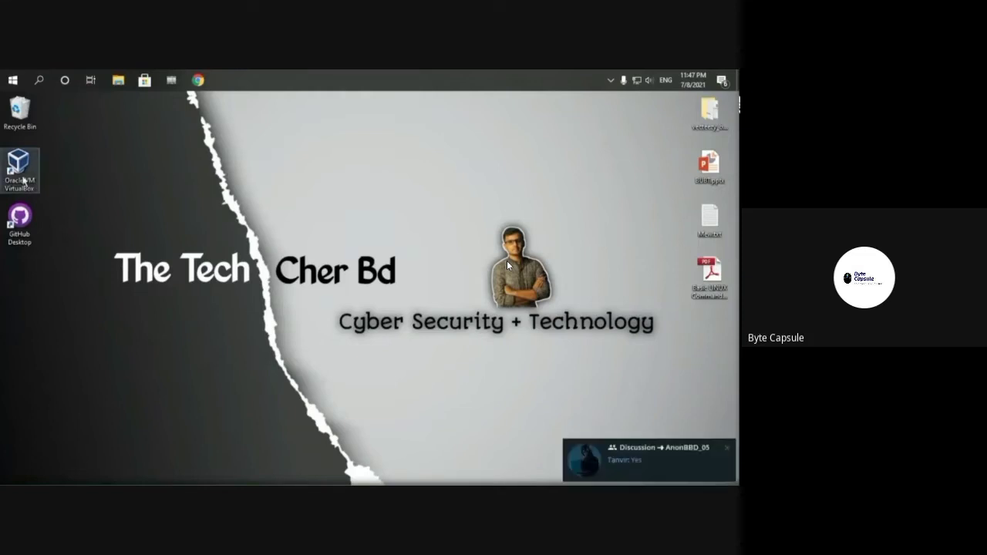
# Step: Launch VirtualBox and open its Preferences from the File menu
pyautogui.doubleClick(19, 168)
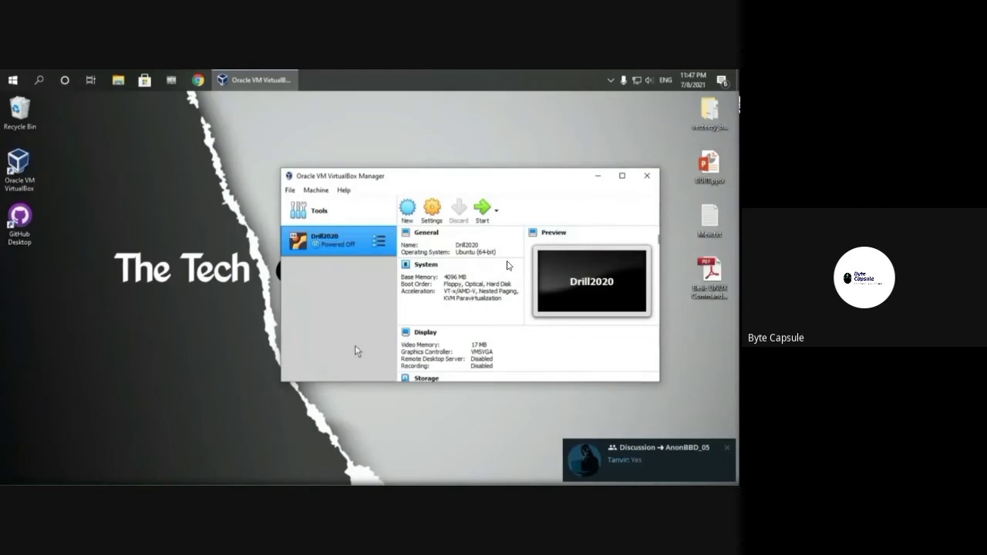
pyautogui.click(289, 190)
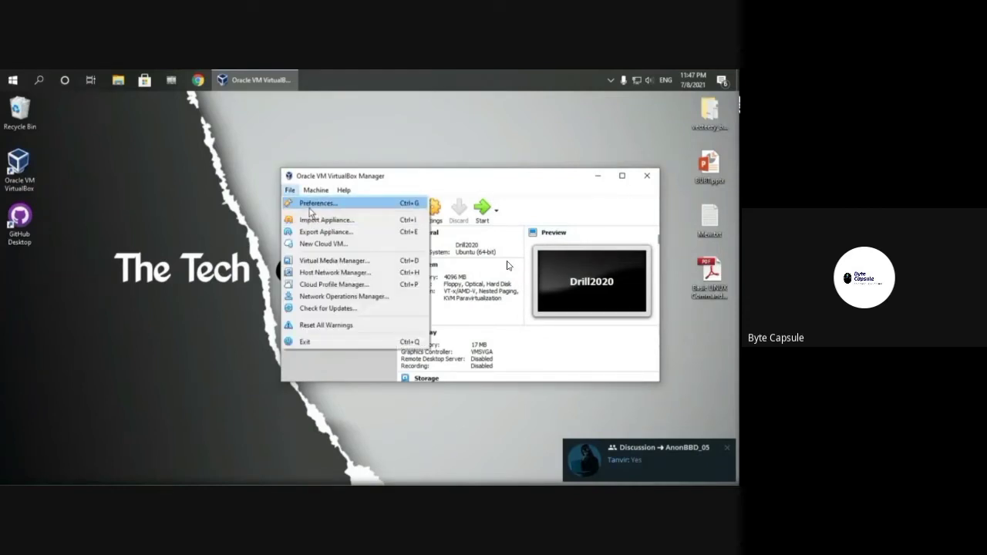
pyautogui.click(308, 204)
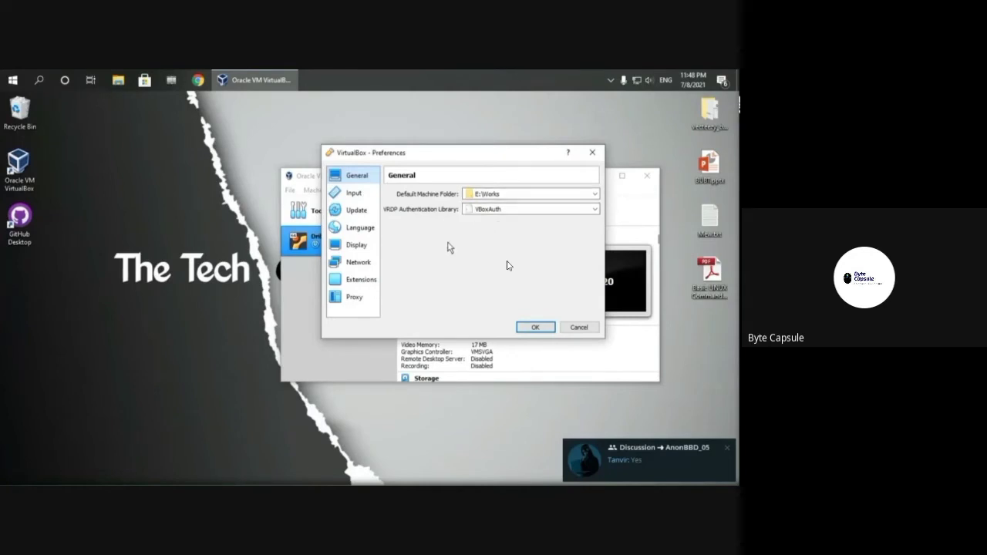
# Step: Check the Preferences pages up to Extensions, confirming Extension Pack 6.1.18 is installed
pyautogui.click(360, 194)
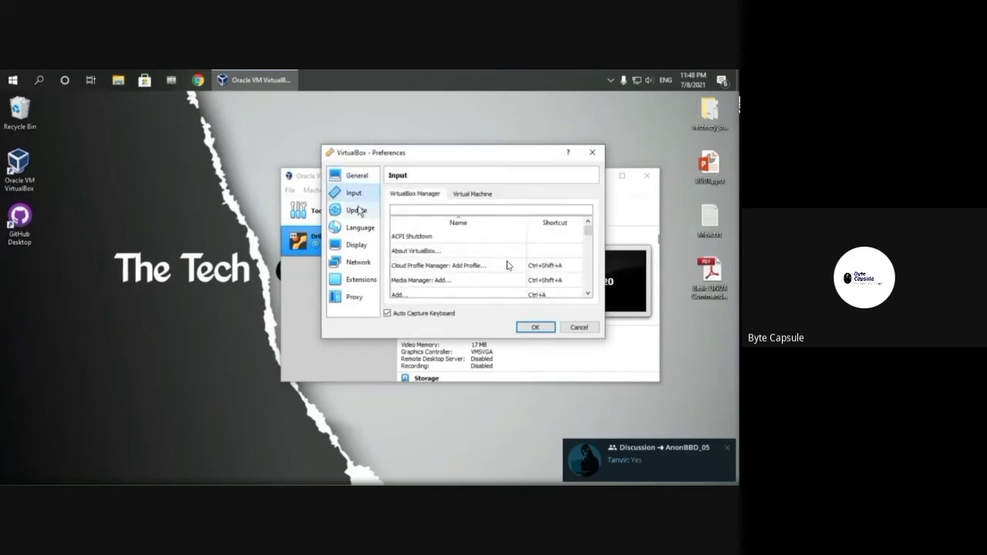
pyautogui.click(357, 211)
pyautogui.click(355, 229)
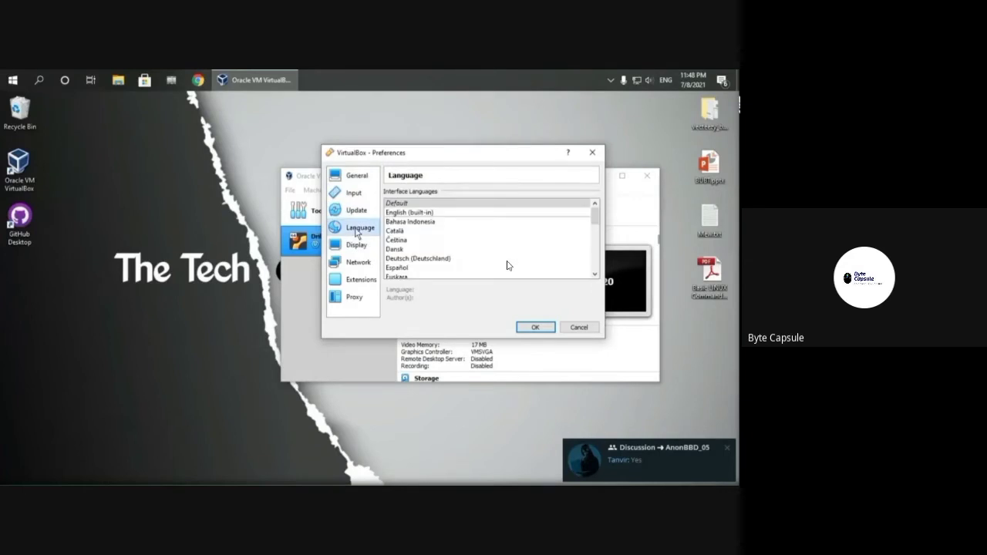
pyautogui.click(354, 245)
pyautogui.click(355, 264)
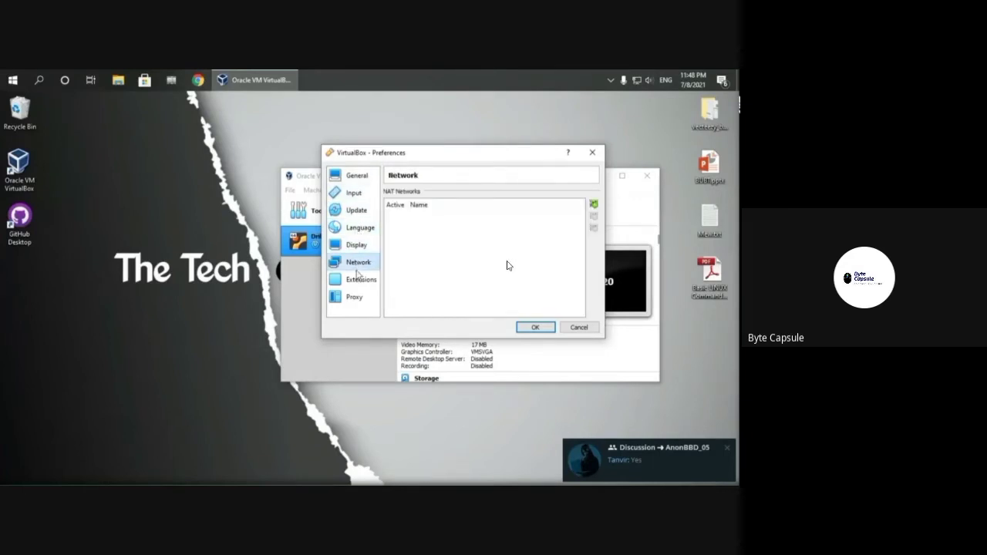
pyautogui.click(360, 279)
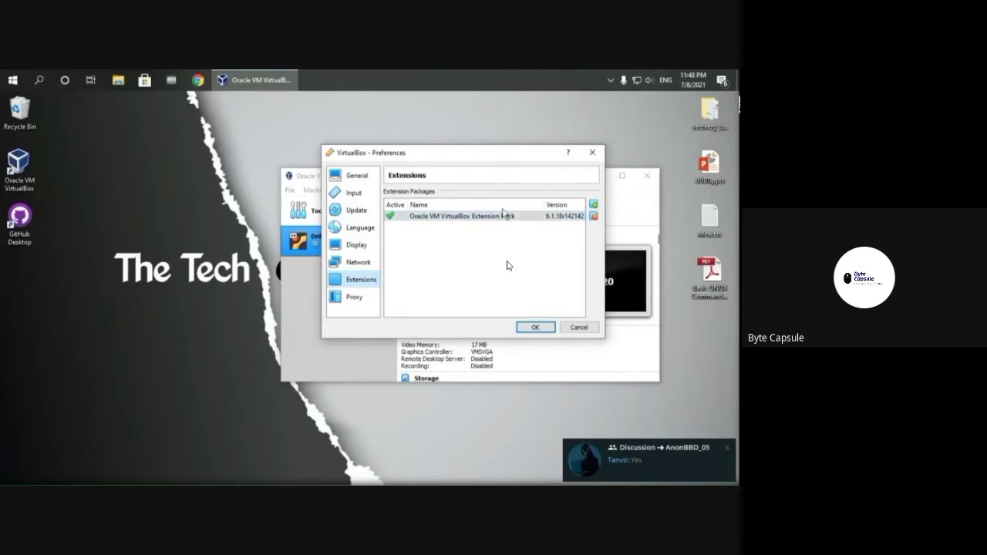
pyautogui.click(537, 328)
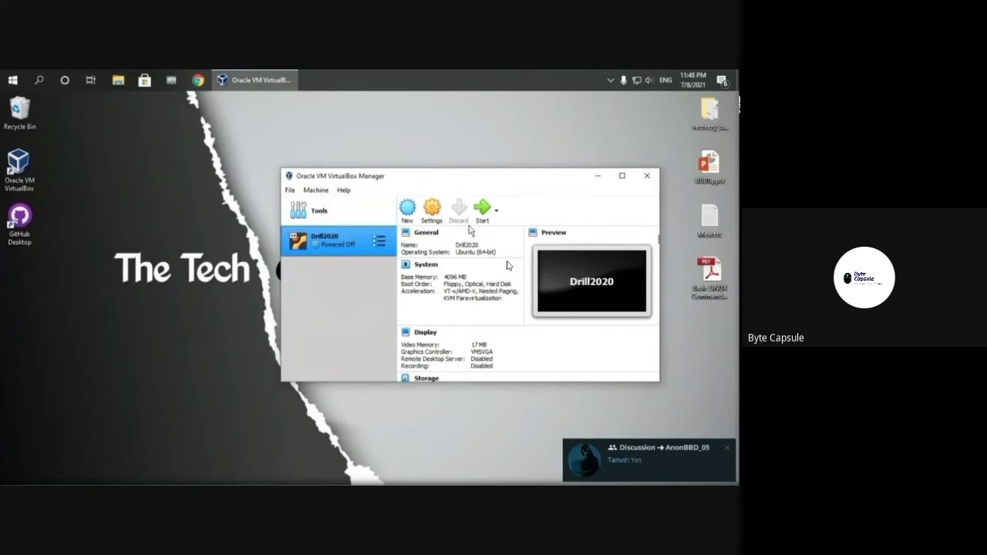
# Step: Start a new VM named Kali Linux in E:\Works with type Linux
pyautogui.click(417, 210)
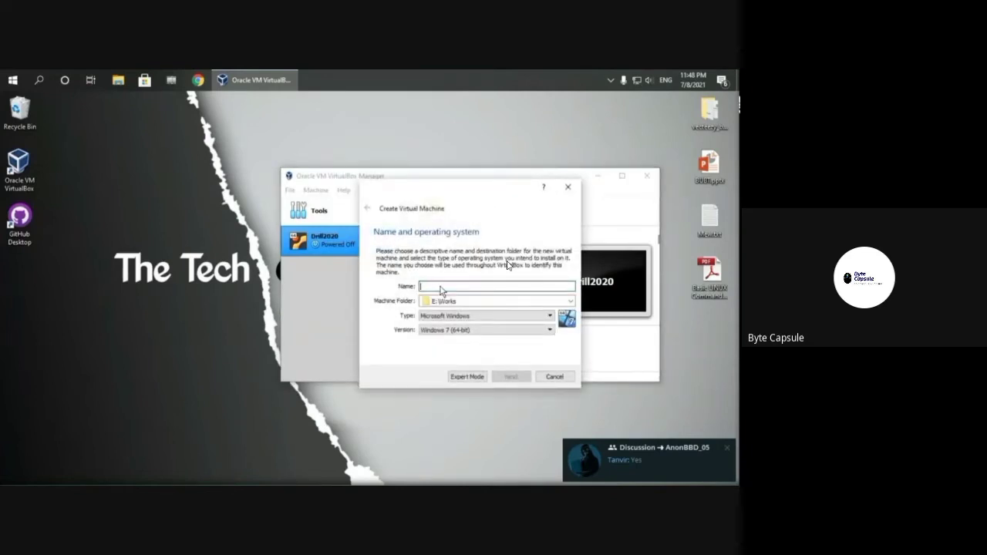
pyautogui.write('Kali Linux')
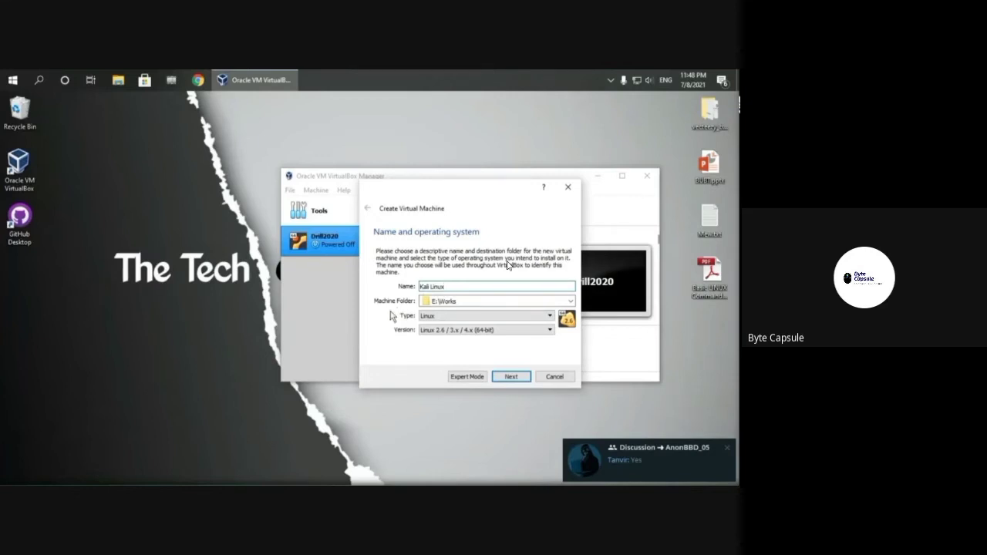
pyautogui.click(570, 302)
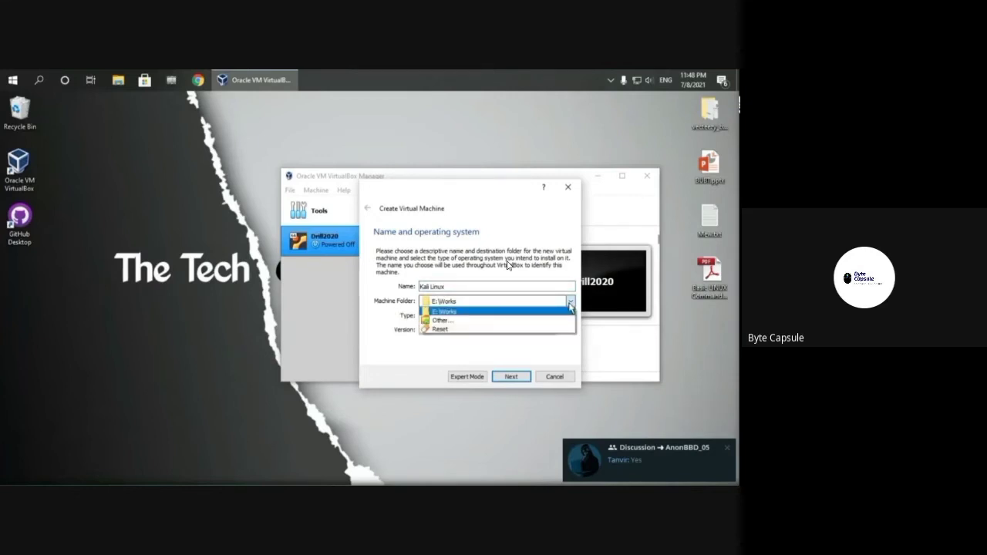
pyautogui.click(570, 306)
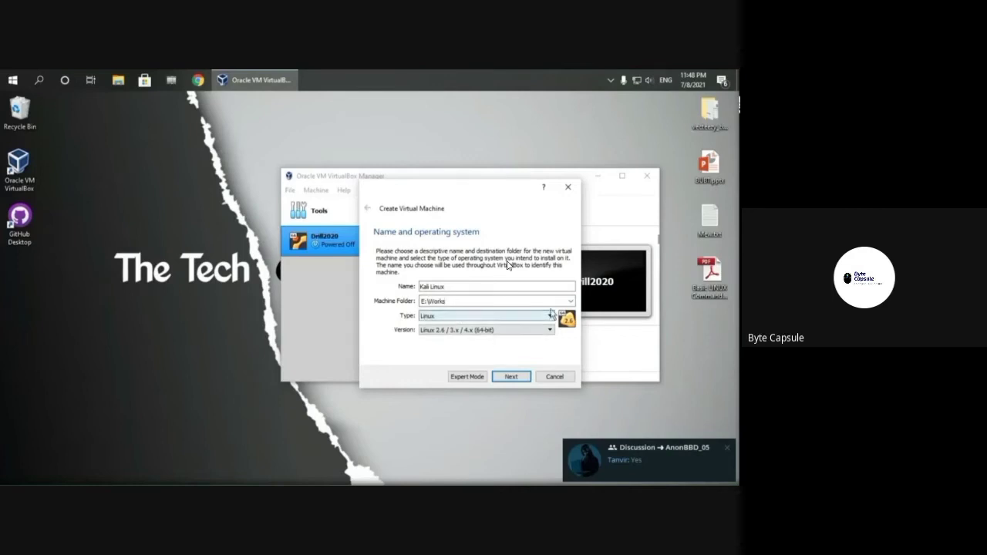
pyautogui.click(500, 331)
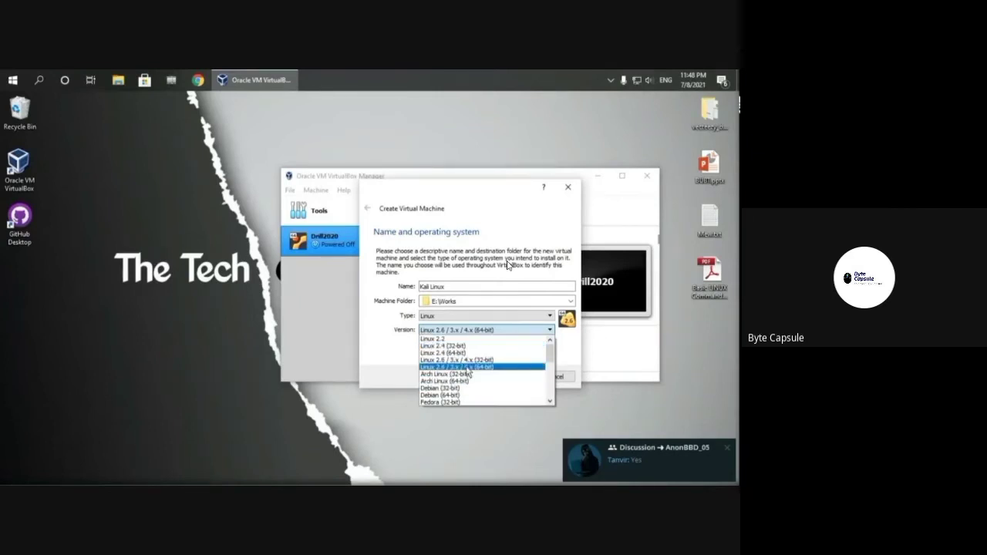
pyautogui.click(118, 79)
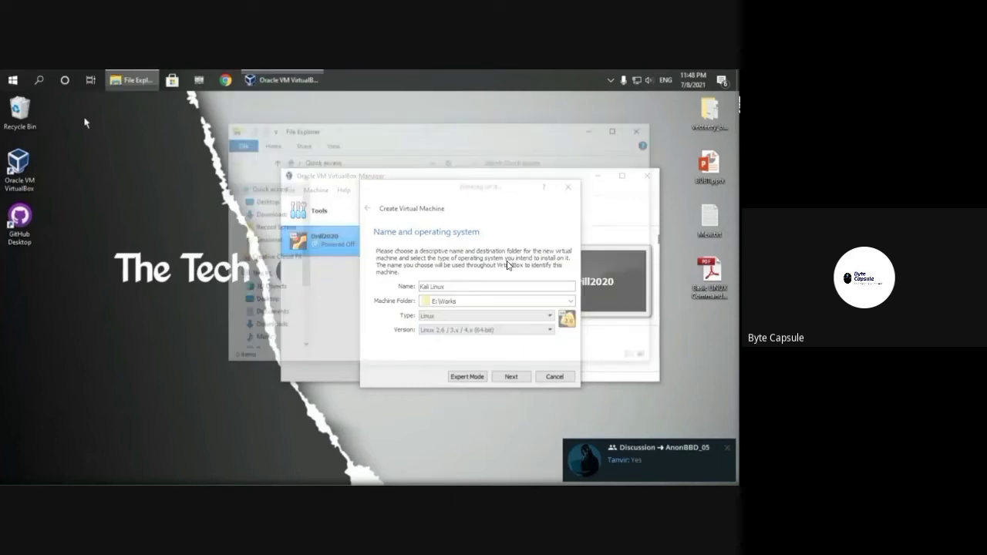
# Step: Browse to E:\Kali Linux to find the kali-linux-2021.1-installer-amd64.iso image
pyautogui.scroll(-2, 270, 308)
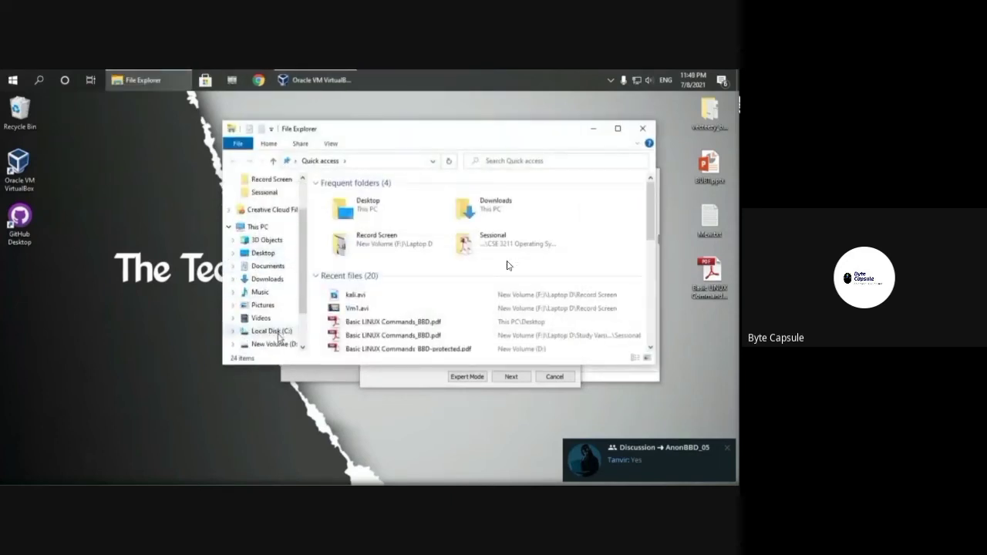
pyautogui.scroll(-3, 279, 337)
pyautogui.click(271, 283)
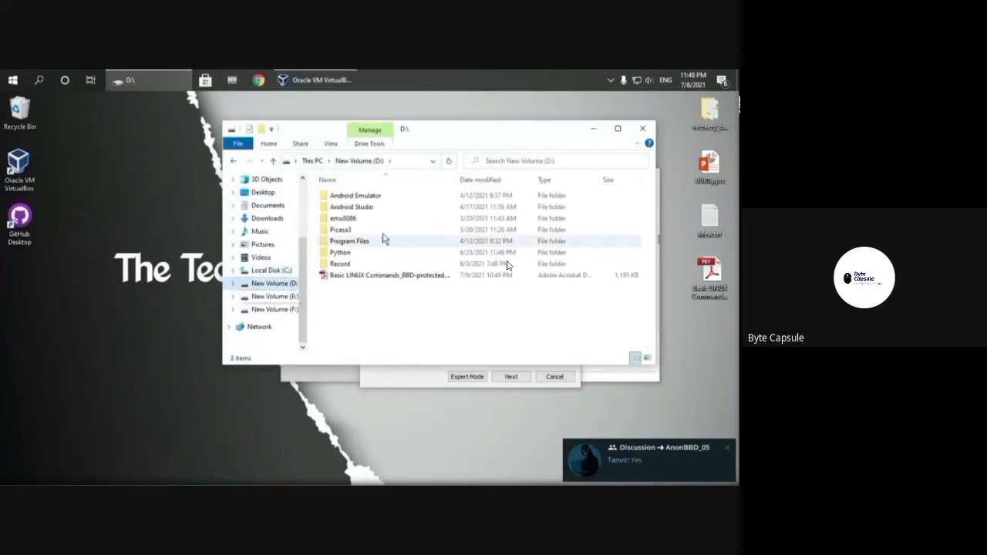
pyautogui.click(270, 300)
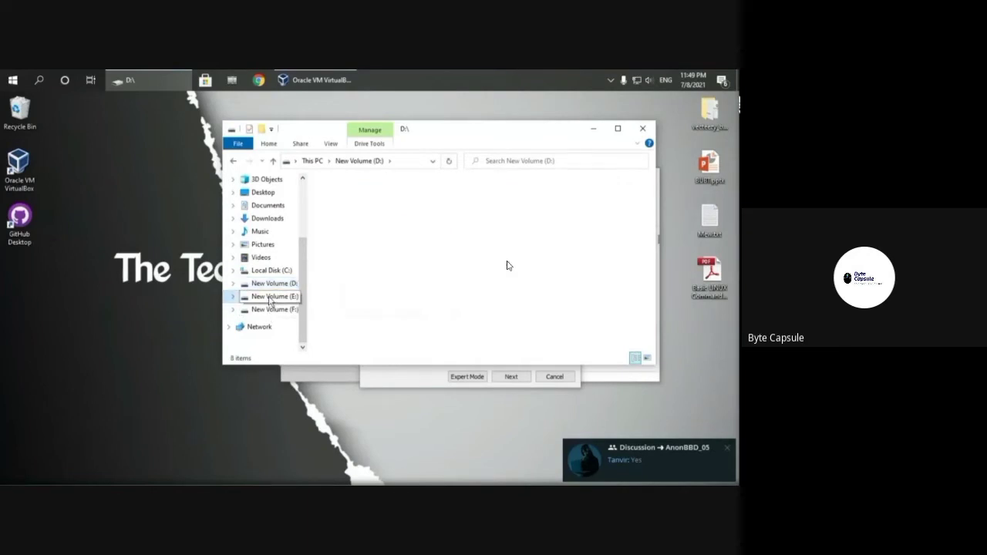
pyautogui.doubleClick(332, 195)
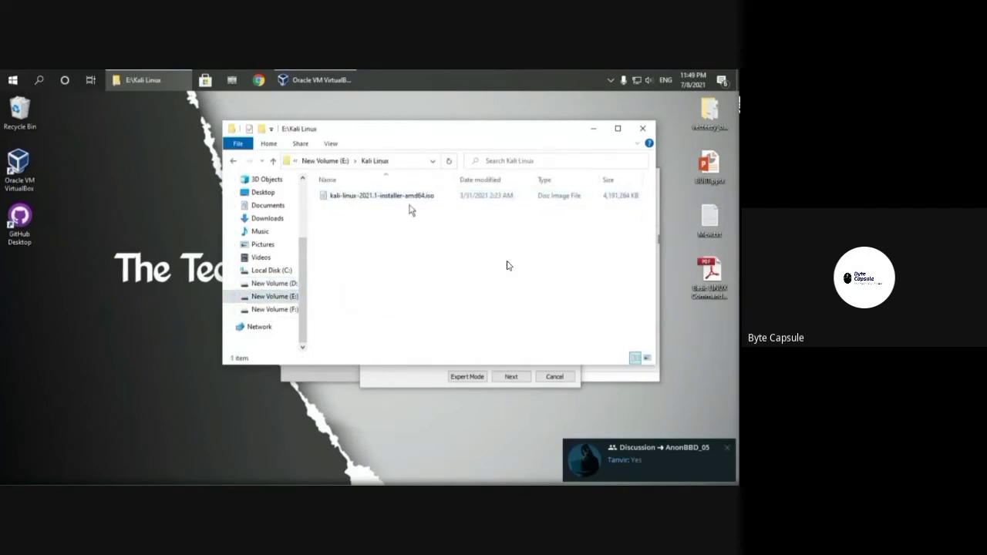
# Step: Set the Kali Linux VM version to Debian (64-bit)
pyautogui.click(390, 384)
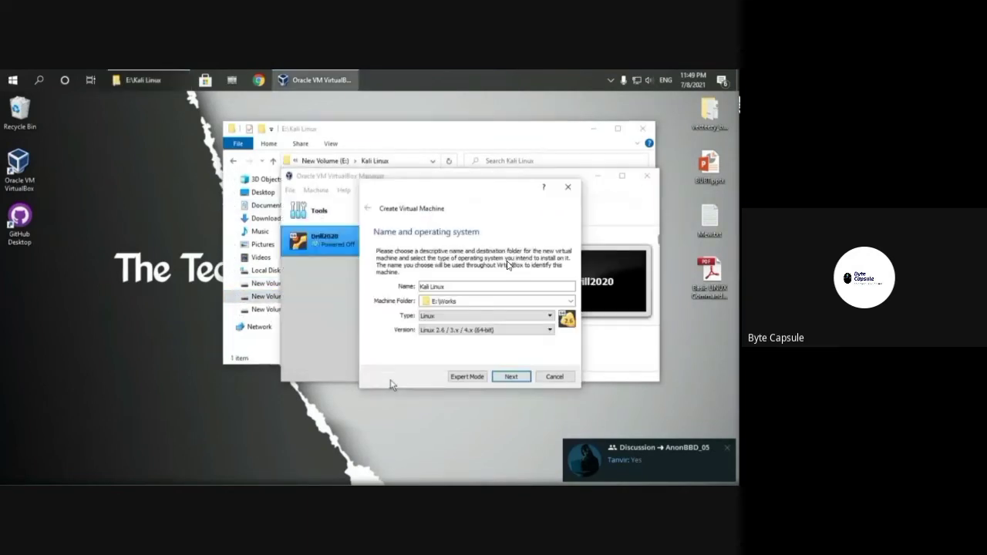
pyautogui.click(513, 330)
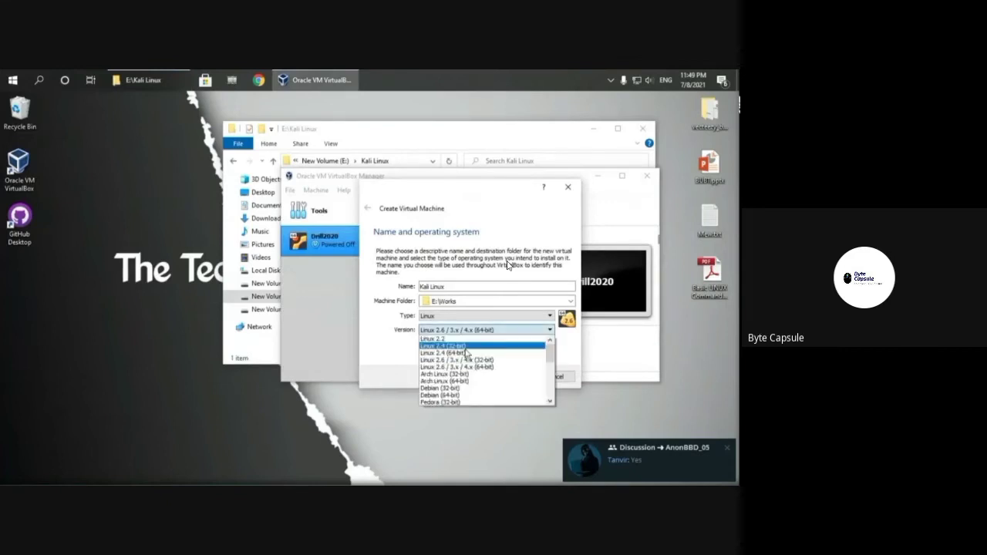
pyautogui.click(441, 396)
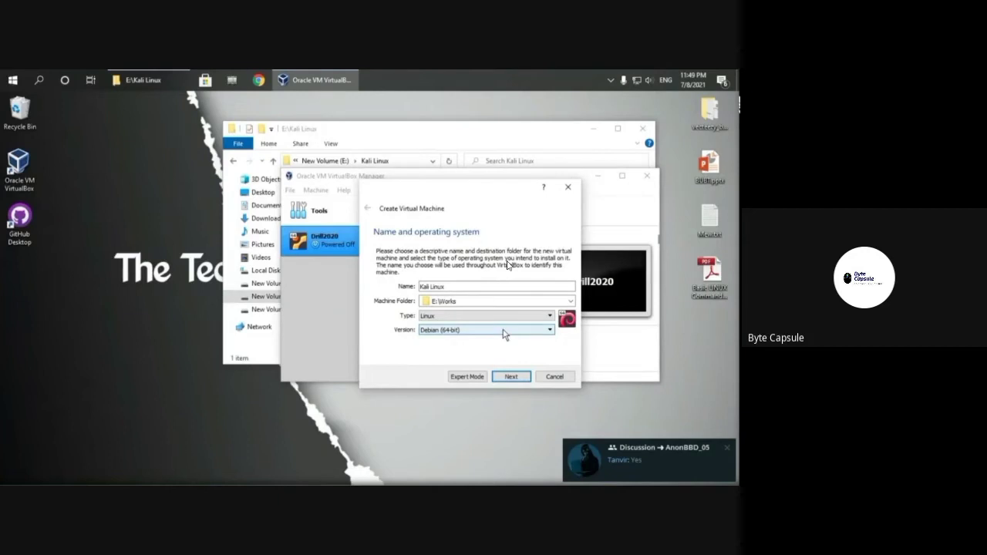
pyautogui.click(510, 376)
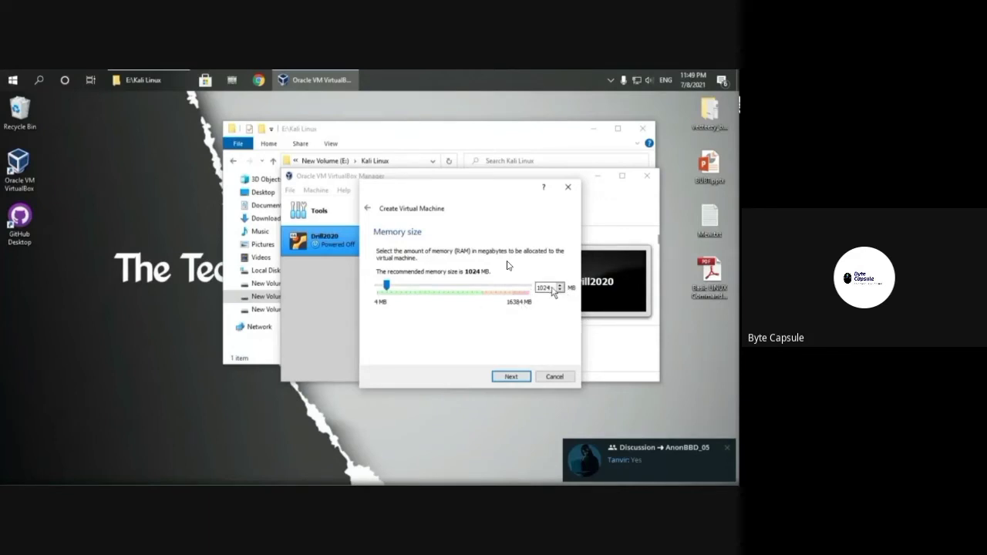
# Step: Allocate 4096 MB of memory to the VM
pyautogui.moveTo(549, 288); pyautogui.dragTo(538, 288)
pyautogui.moveTo(388, 285); pyautogui.dragTo(418, 294)
pyautogui.doubleClick(546, 287)
pyautogui.moveTo(552, 291); pyautogui.dragTo(535, 297)
pyautogui.write('4096')
pyautogui.click(509, 376)
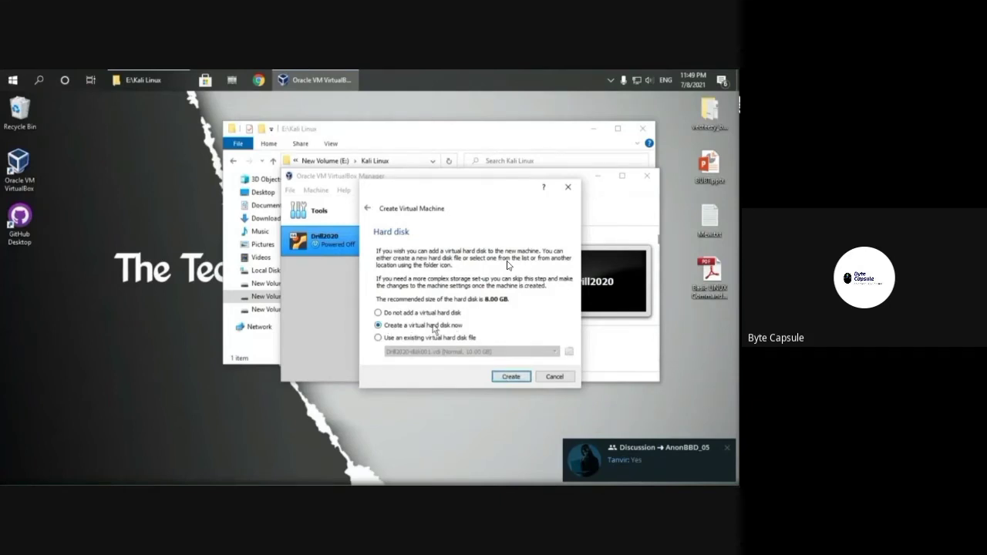
# Step: Create an 8.00 GB dynamically allocated VDI disk for the Kali Linux VM
pyautogui.click(510, 377)
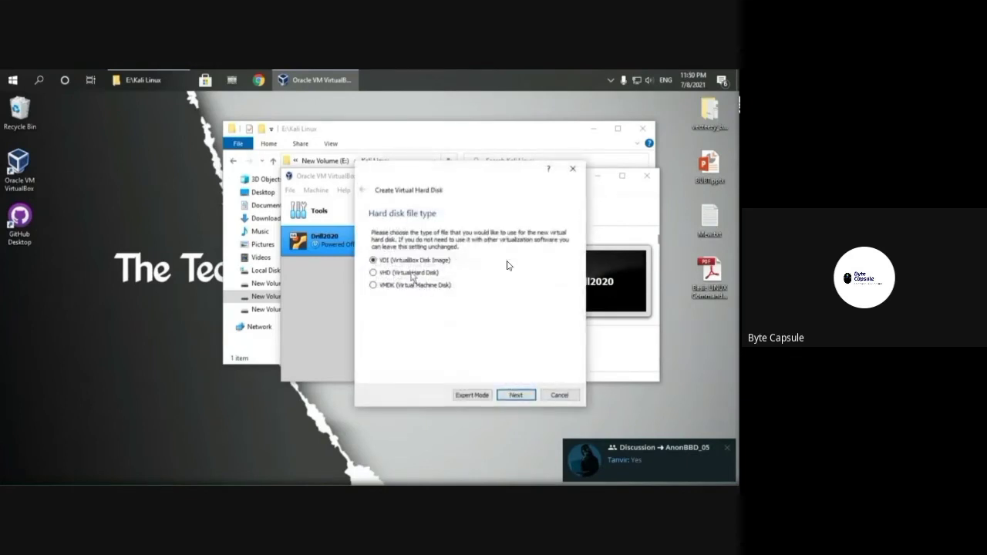
pyautogui.click(526, 396)
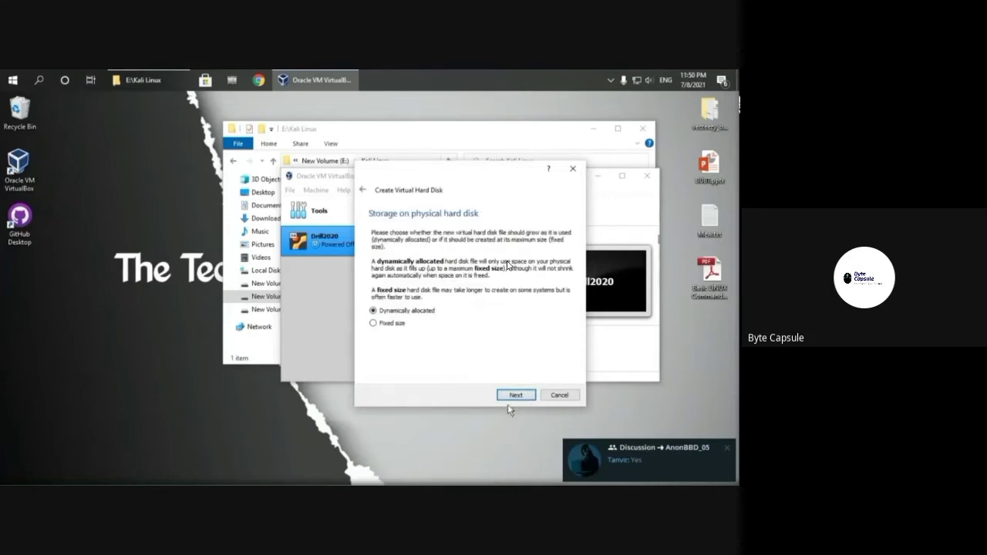
pyautogui.click(513, 396)
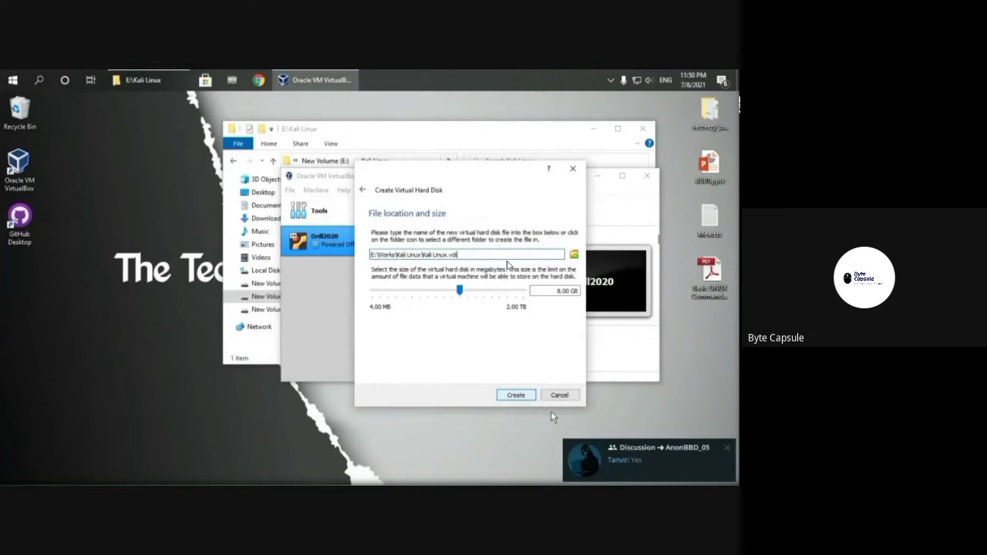
pyautogui.click(728, 449)
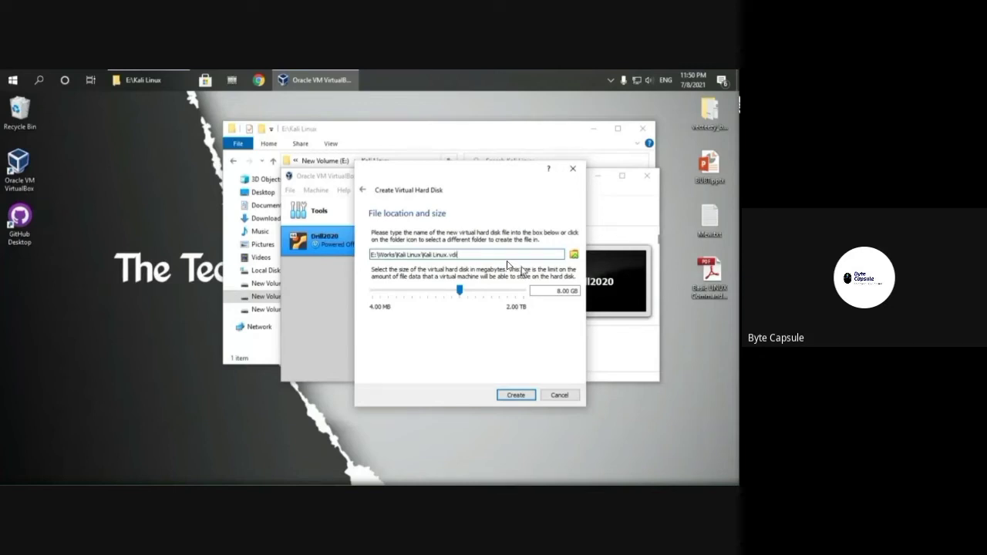
pyautogui.click(515, 396)
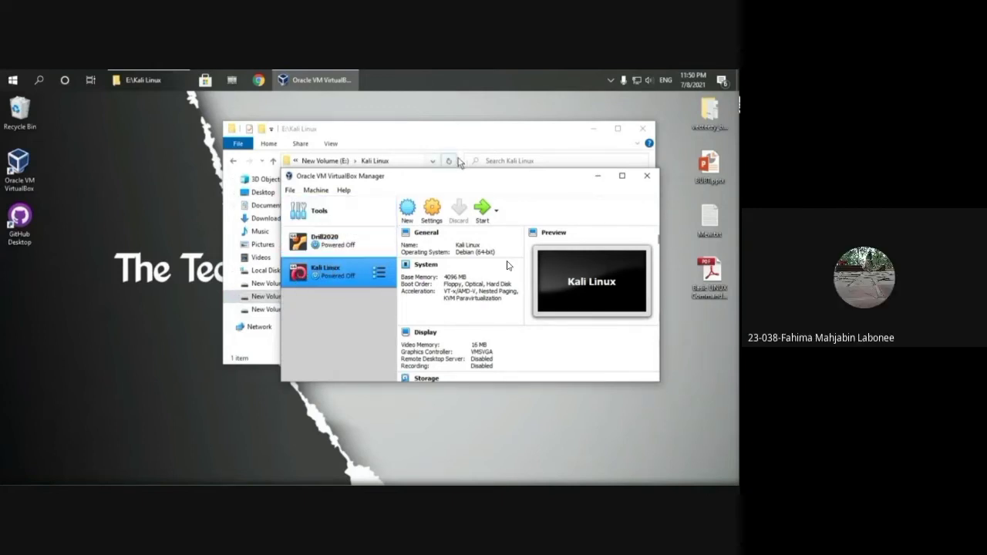
# Step: Make the Kali Linux VM's shared clipboard and drag and drop bidirectional, and save
pyautogui.click(432, 209)
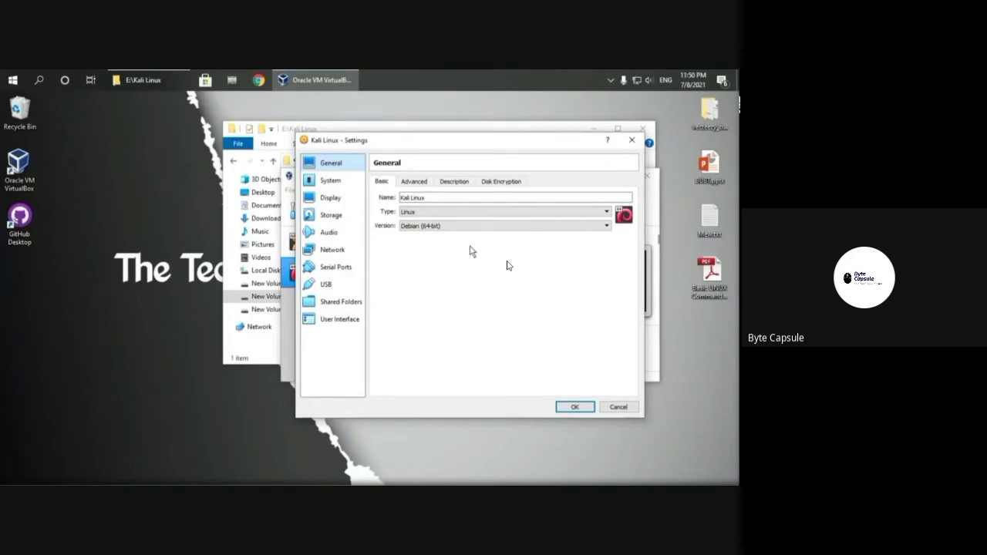
pyautogui.click(417, 183)
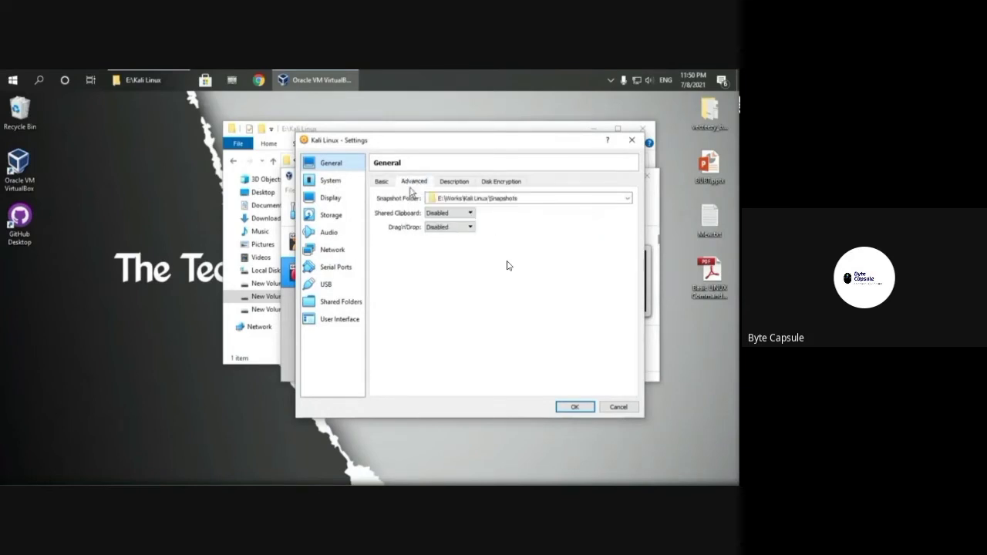
pyautogui.click(467, 216)
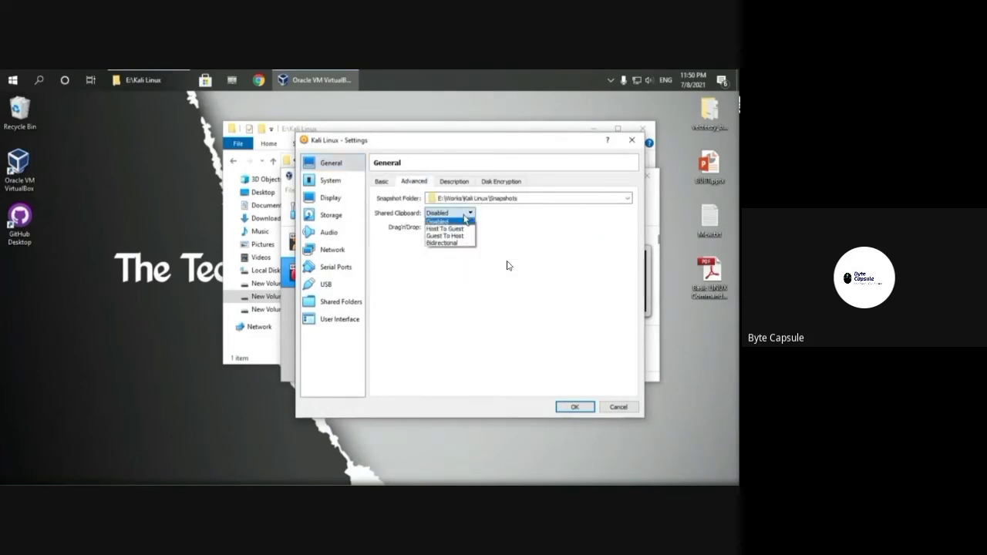
pyautogui.click(448, 244)
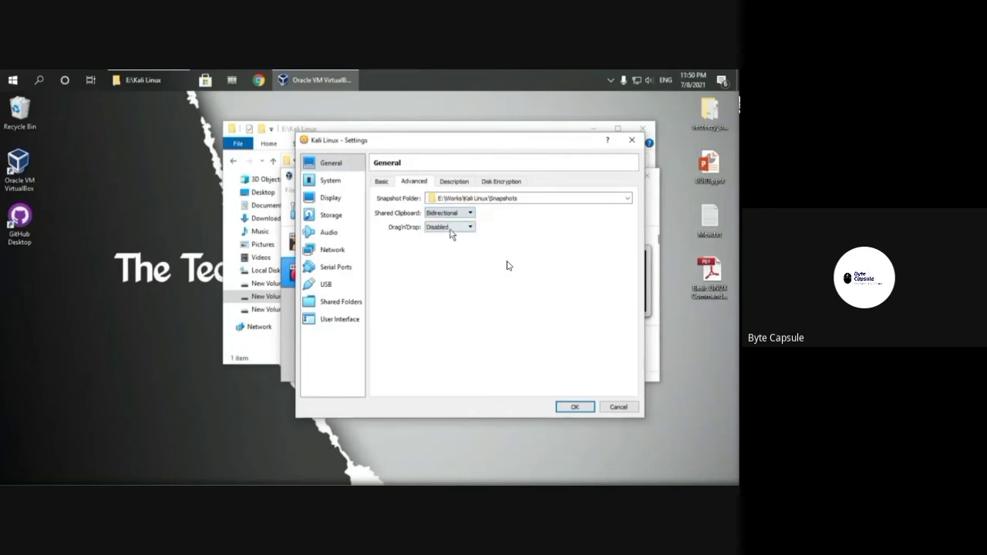
pyautogui.click(452, 228)
pyautogui.click(444, 257)
pyautogui.click(577, 409)
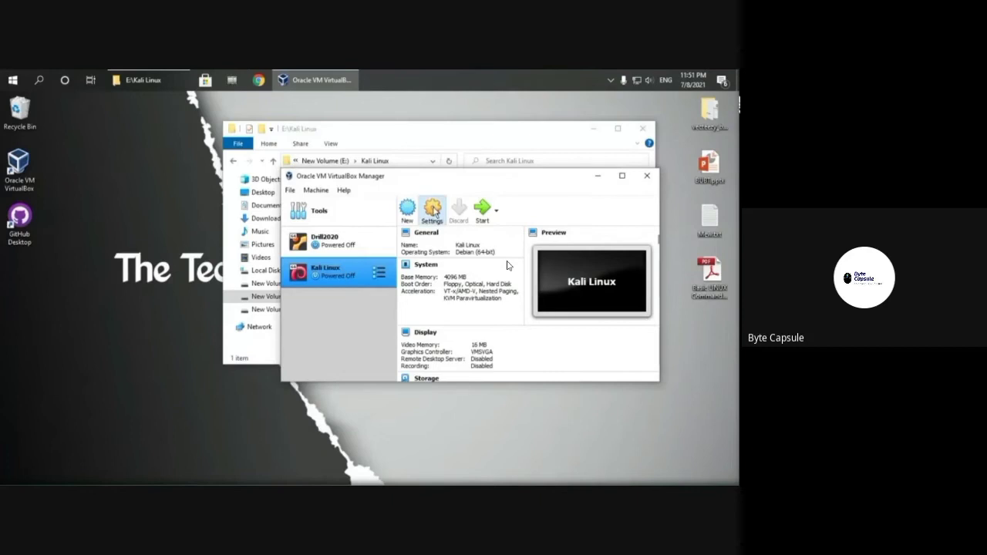
# Step: Reopen Kali Linux settings, recheck the Advanced tab, and go to the System page
pyautogui.click(433, 214)
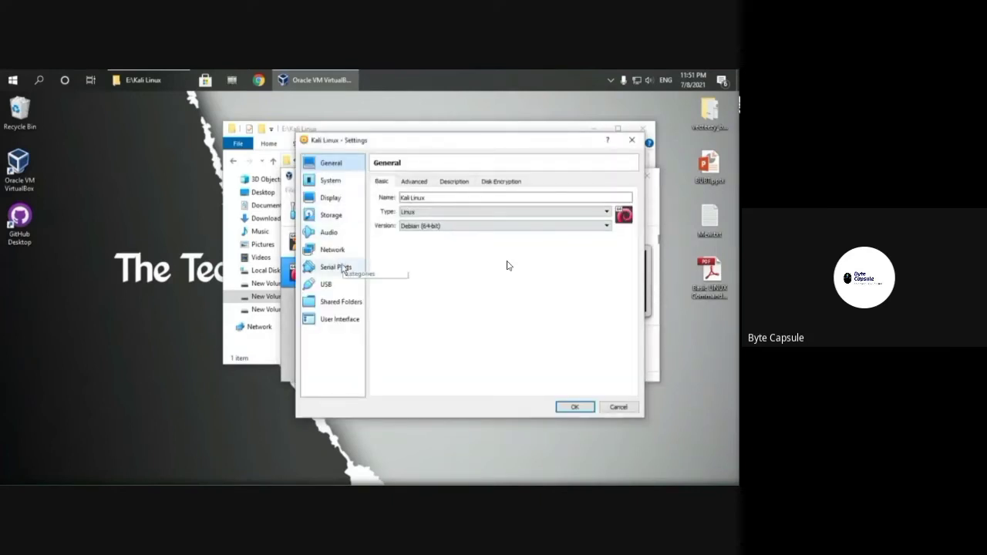
pyautogui.click(416, 185)
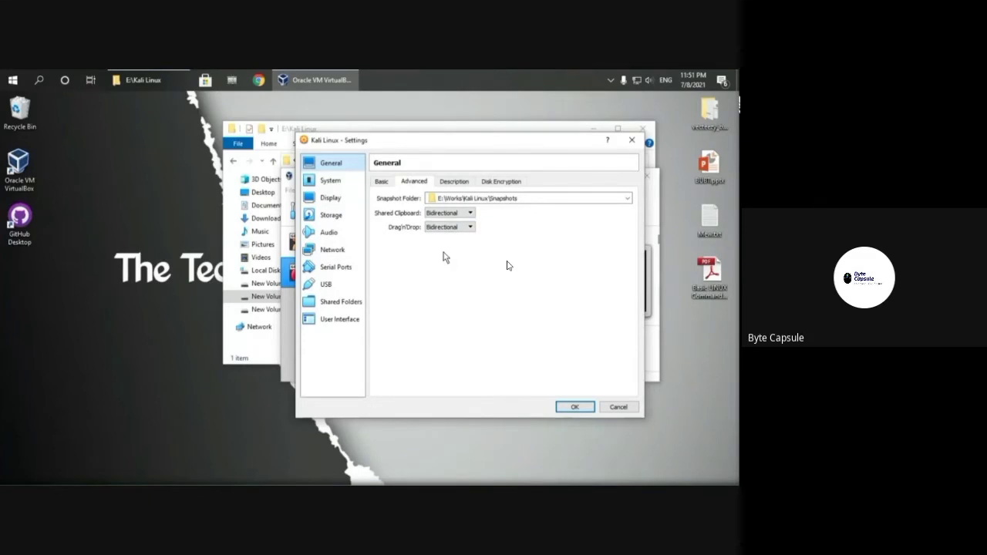
pyautogui.click(331, 180)
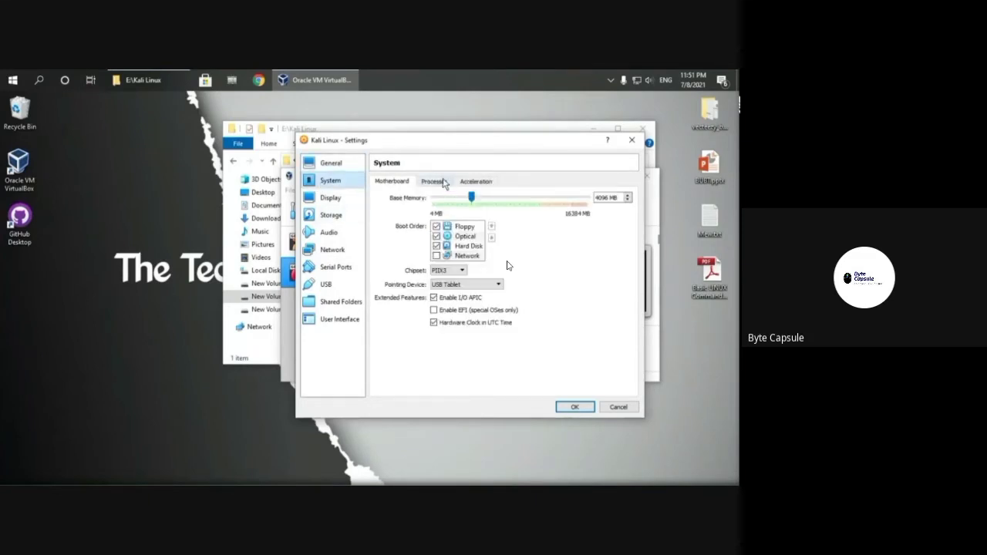
# Step: Give the VM 4 processors and 128 MB video memory, then view Storage
pyautogui.click(441, 183)
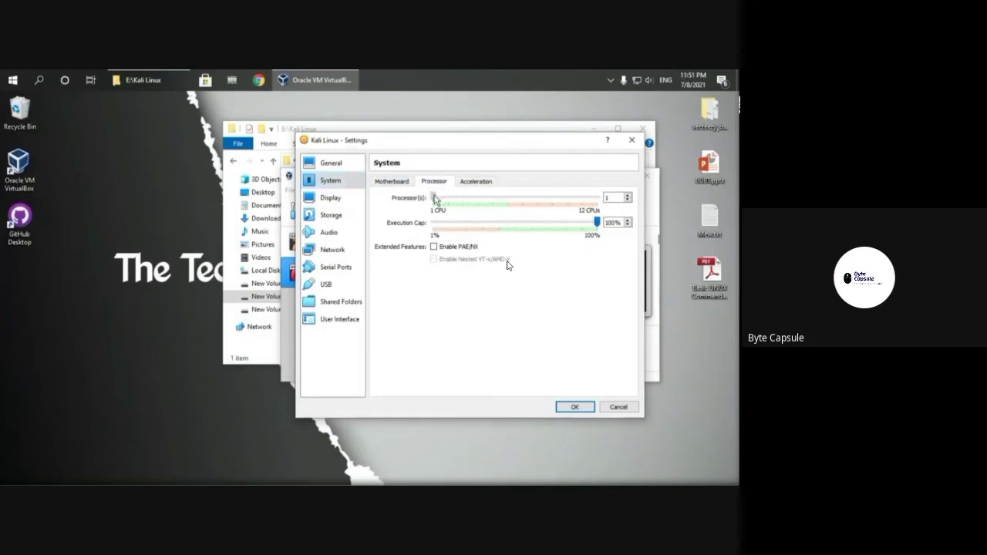
pyautogui.moveTo(439, 196); pyautogui.dragTo(478, 199)
pyautogui.click(325, 200)
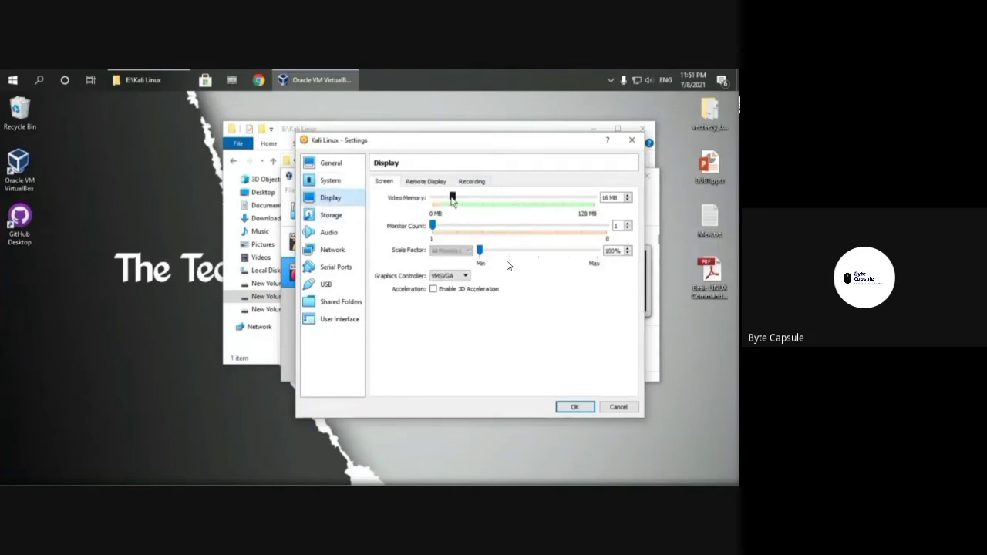
pyautogui.moveTo(452, 198); pyautogui.dragTo(602, 209)
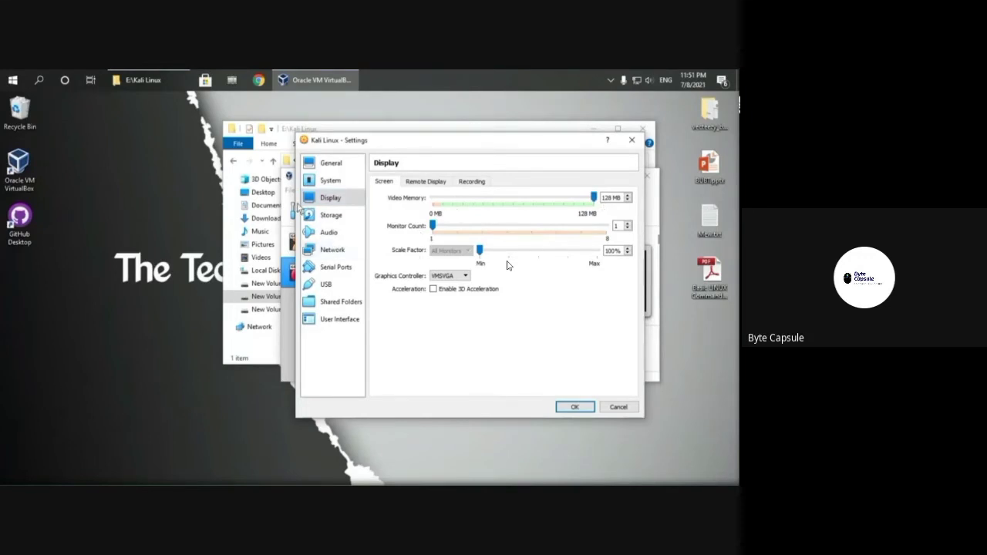
pyautogui.click(345, 219)
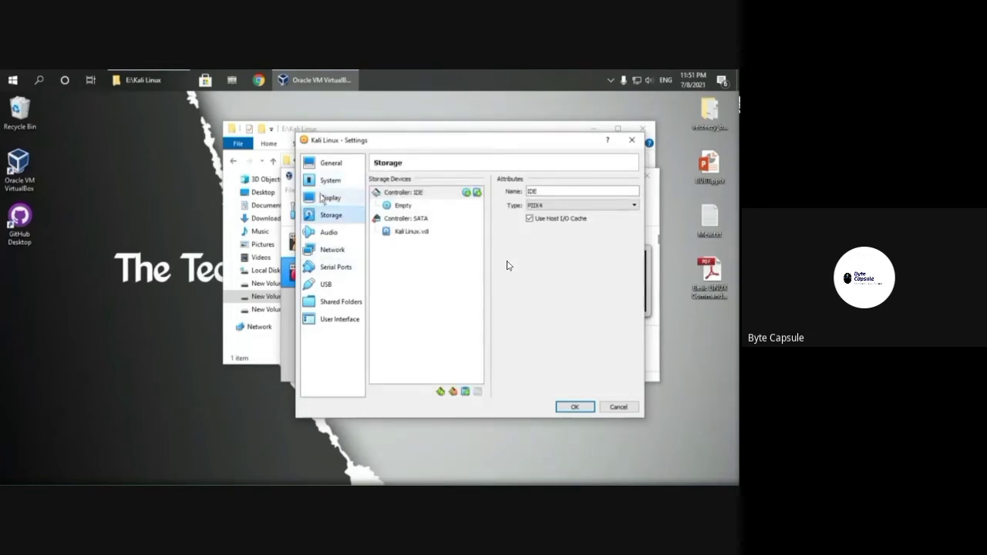
pyautogui.click(331, 198)
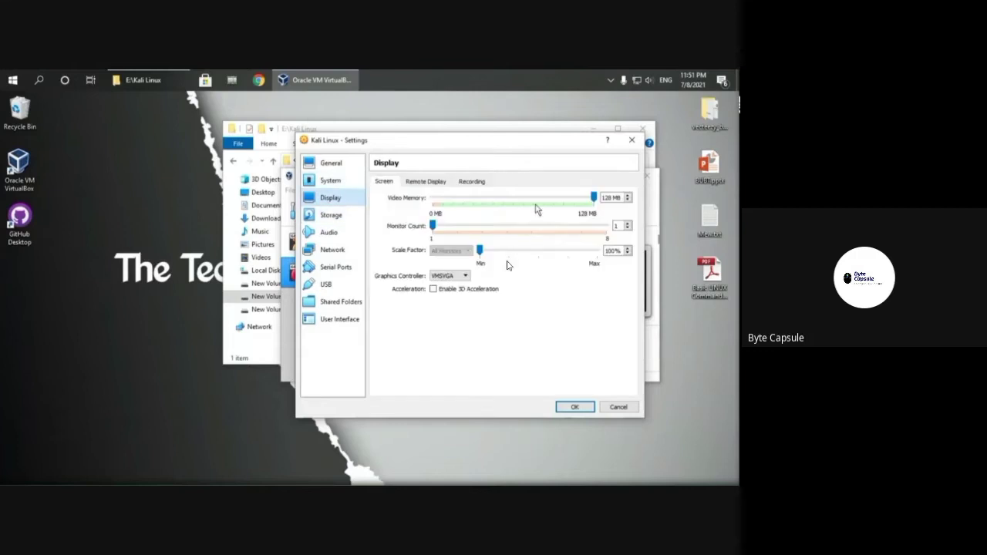
pyautogui.click(334, 216)
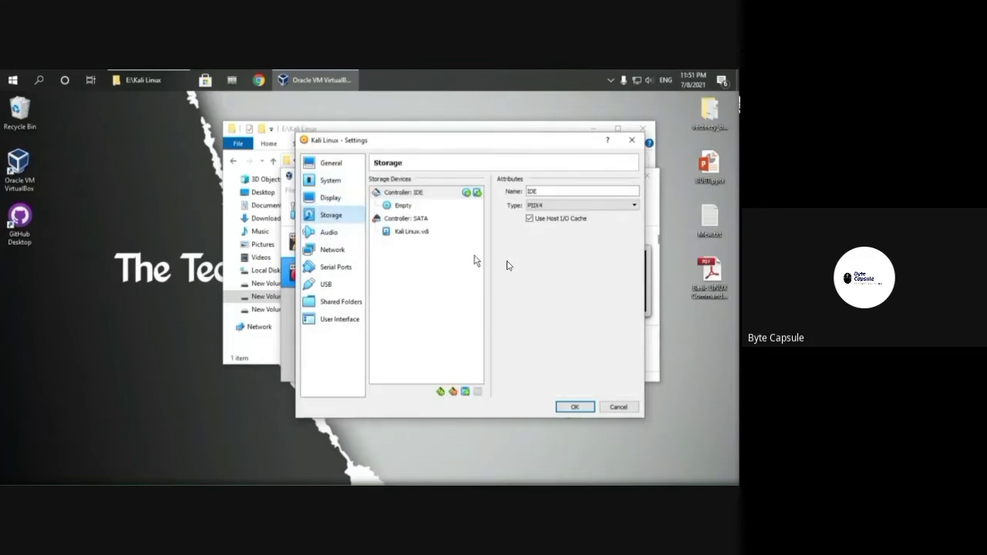
# Step: Load kali-linux-2021.1-installer-amd64.iso into the empty IDE optical drive and save the settings
pyautogui.click(405, 207)
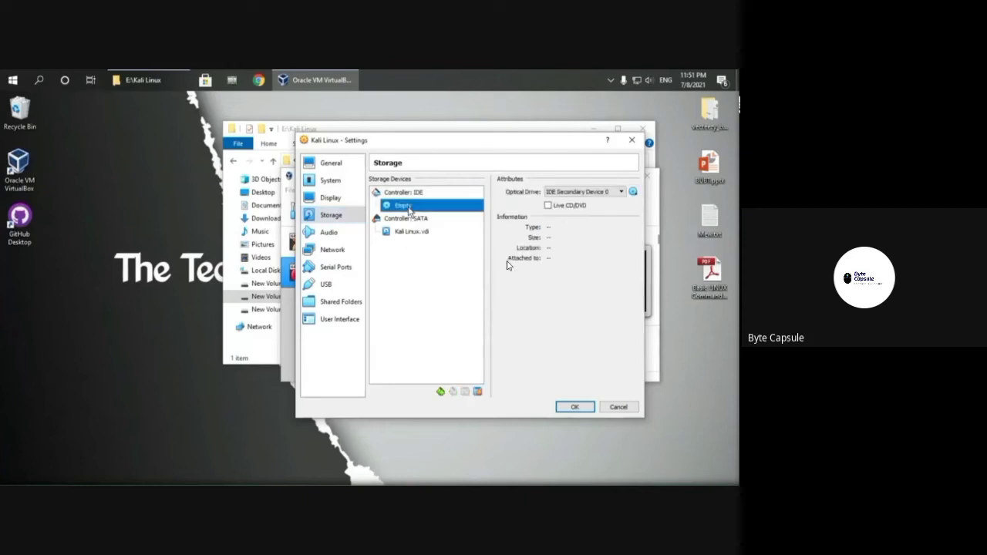
pyautogui.click(633, 192)
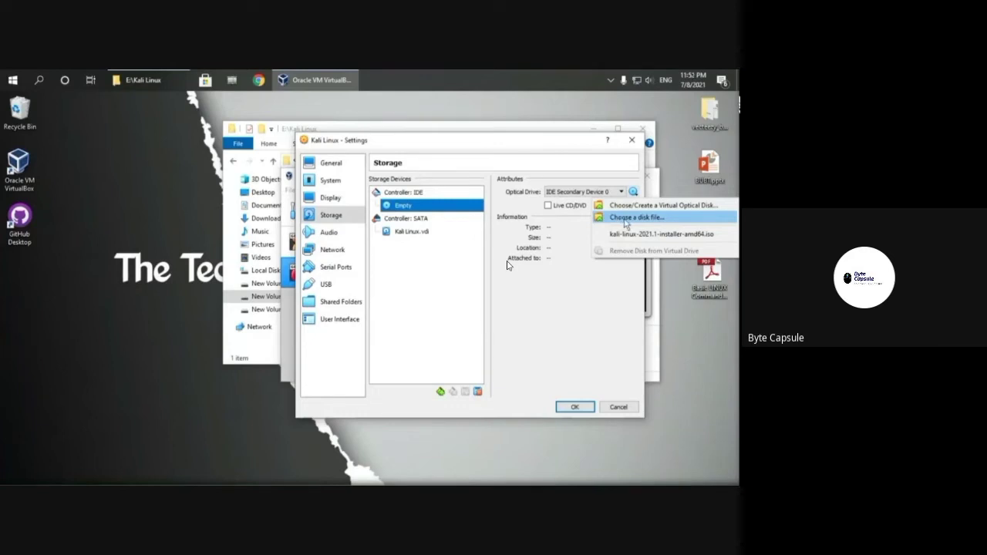
pyautogui.click(626, 219)
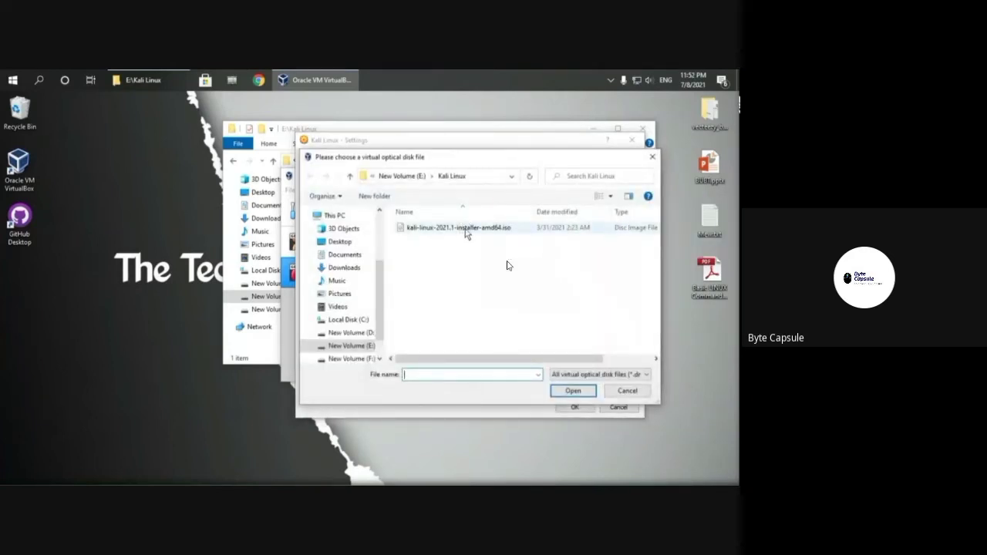
pyautogui.click(447, 229)
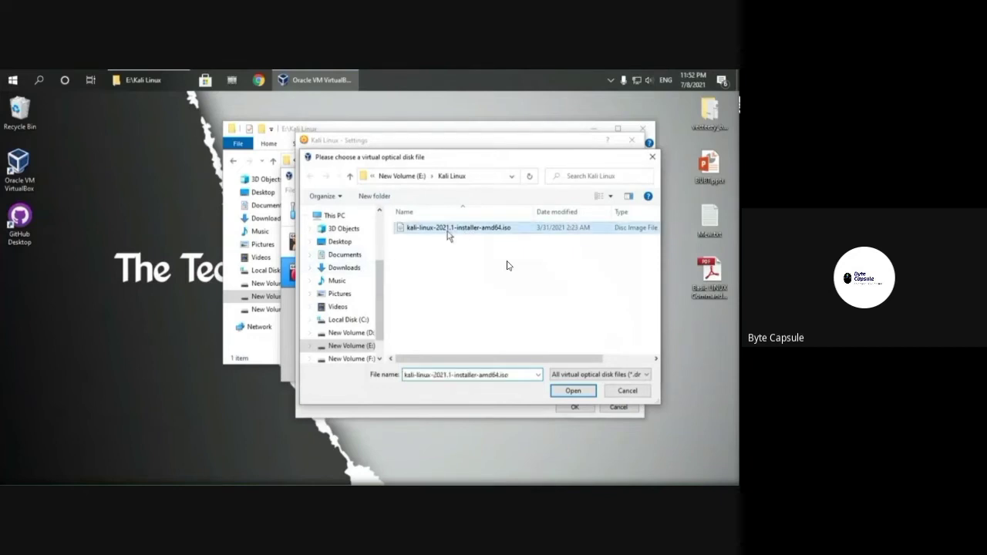
pyautogui.click(573, 390)
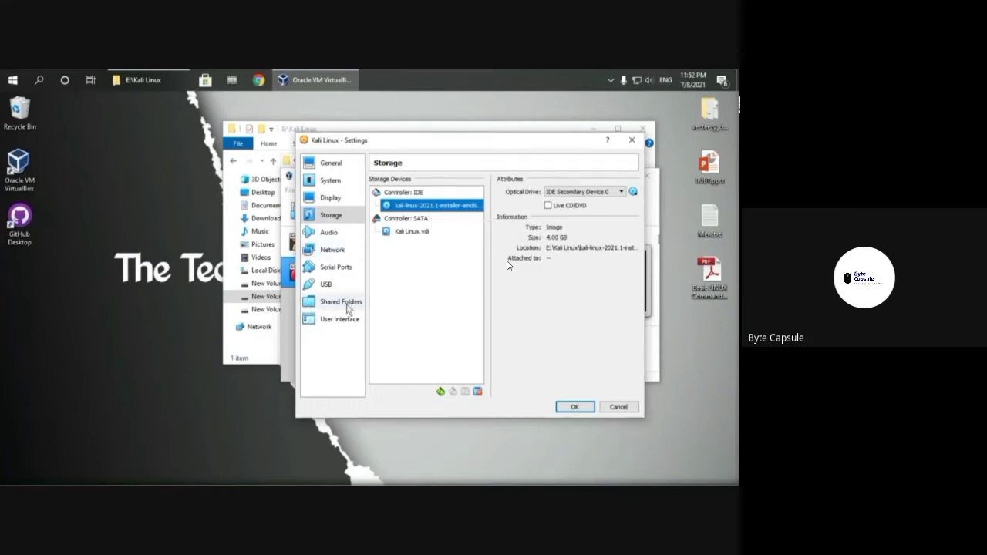
pyautogui.click(574, 406)
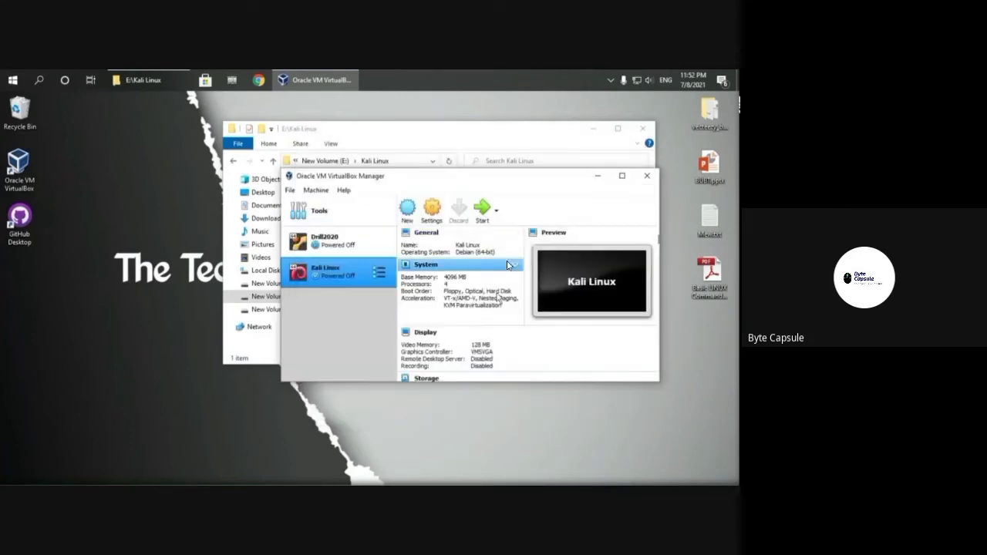
# Step: Review the Kali Linux VM's settings in the Manager, then start the VM
pyautogui.scroll(-3, 558, 307)
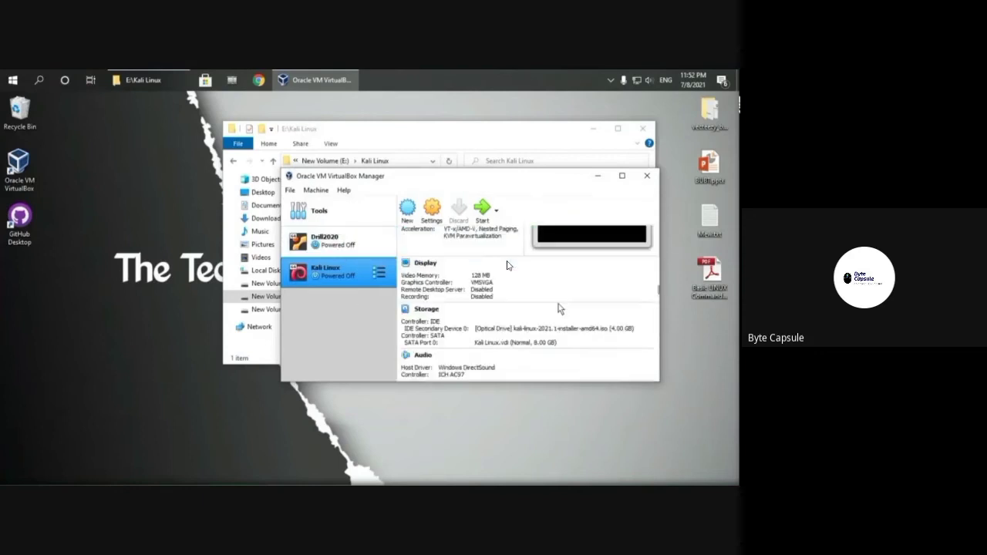
pyautogui.scroll(-5, 558, 306)
pyautogui.scroll(10, 558, 306)
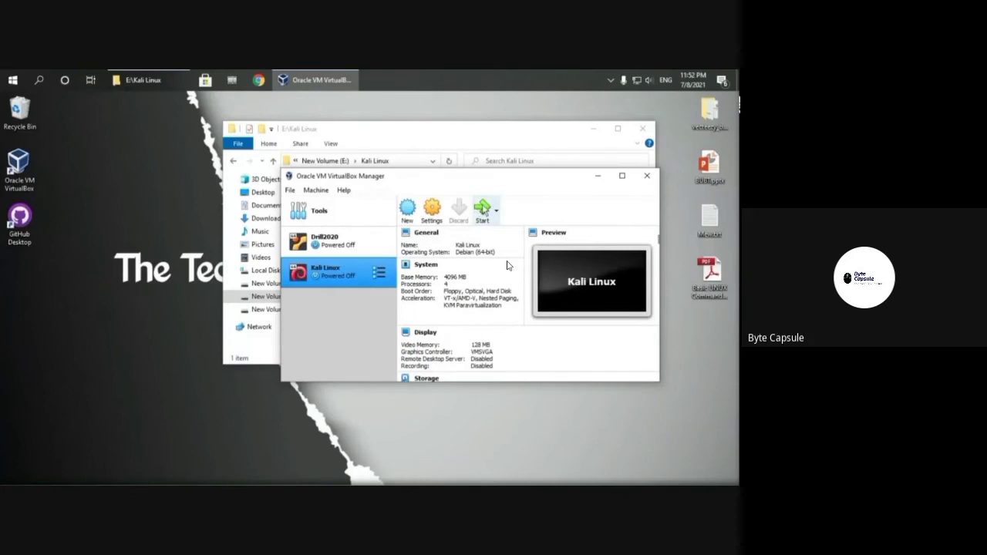
pyautogui.click(482, 208)
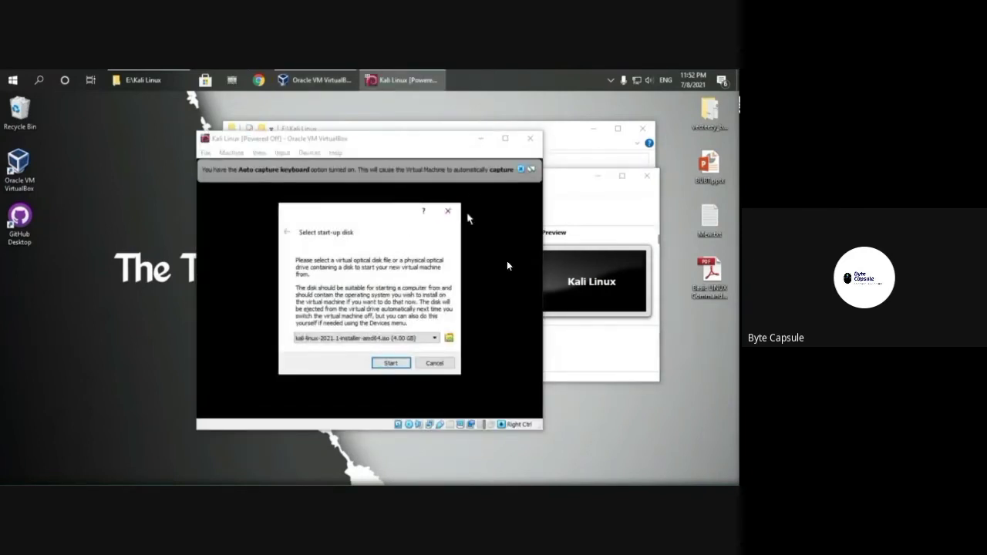
# Step: Boot from kali-linux-2021.1-installer-amd64.iso, maximize the VM window, and launch Graphical install
pyautogui.click(452, 216)
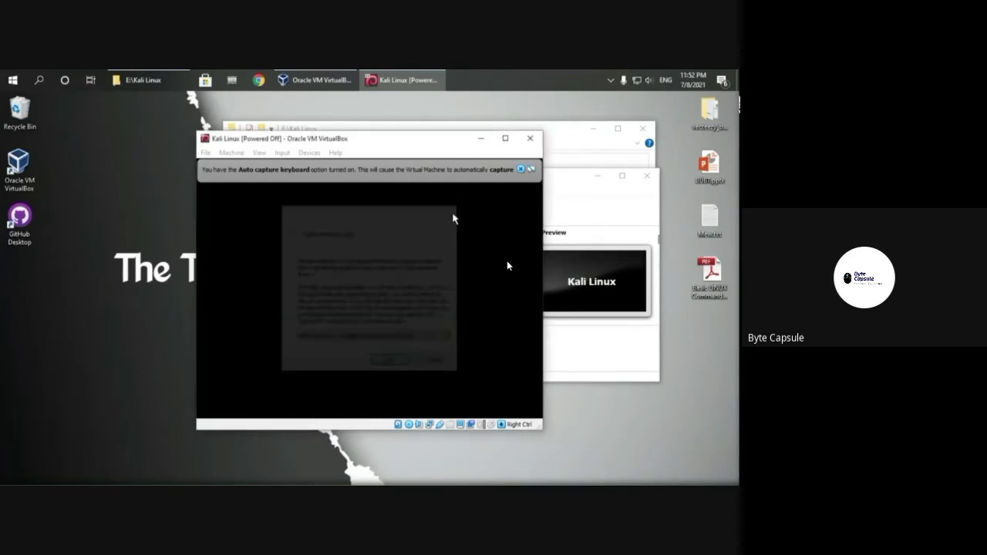
pyautogui.click(505, 139)
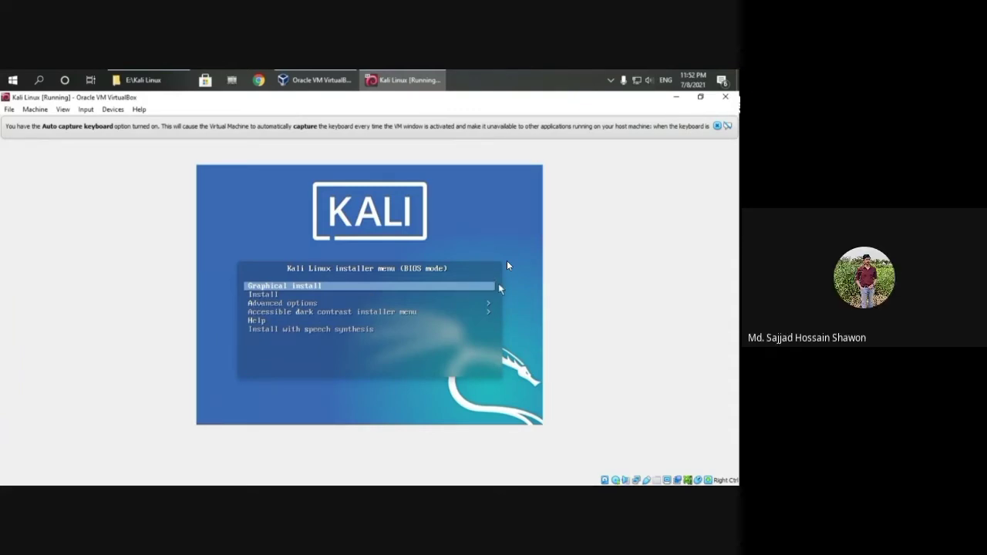
pyautogui.press('Return')
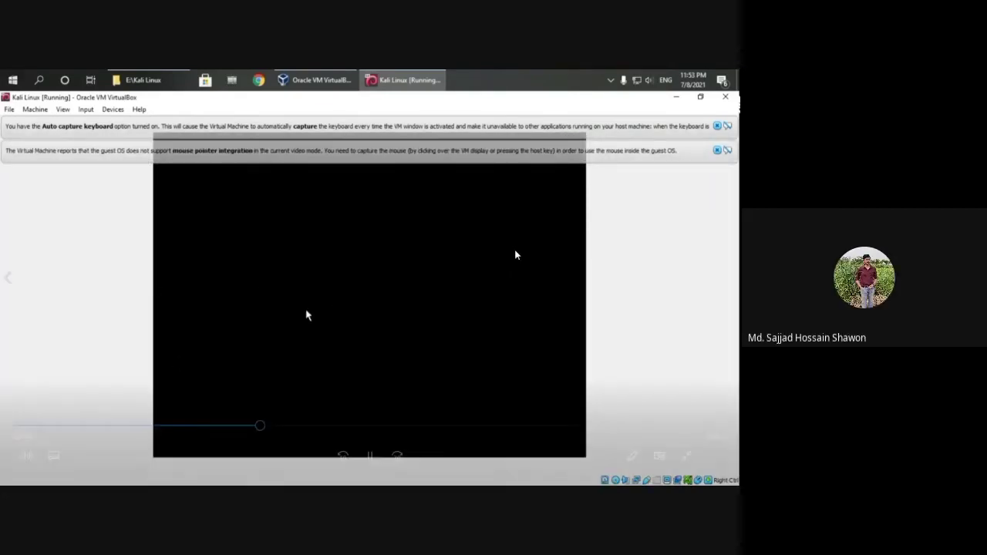
# Step: Pause the installation video playback
pyautogui.click(370, 456)
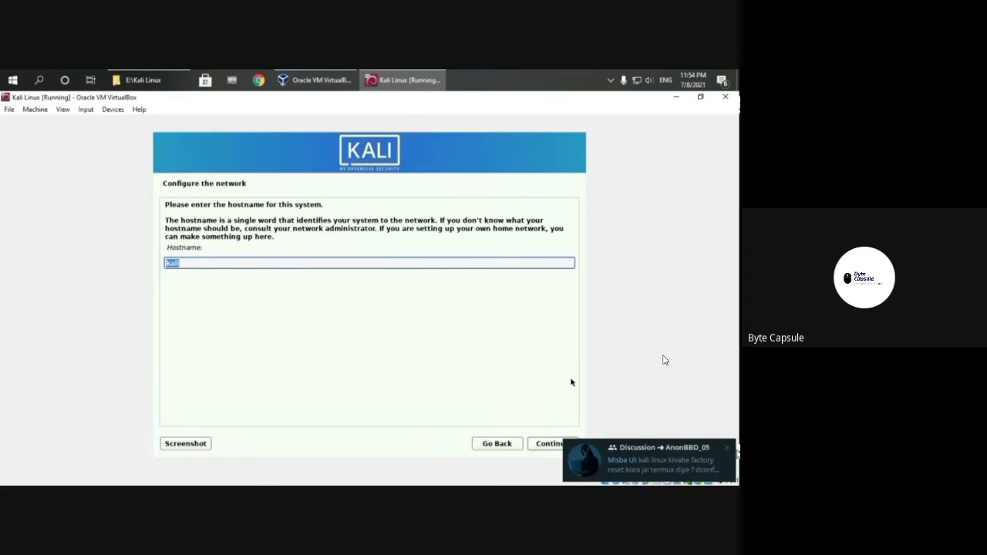
# Step: Keep the default hostname kali and set the domain name to techche
pyautogui.click(726, 447)
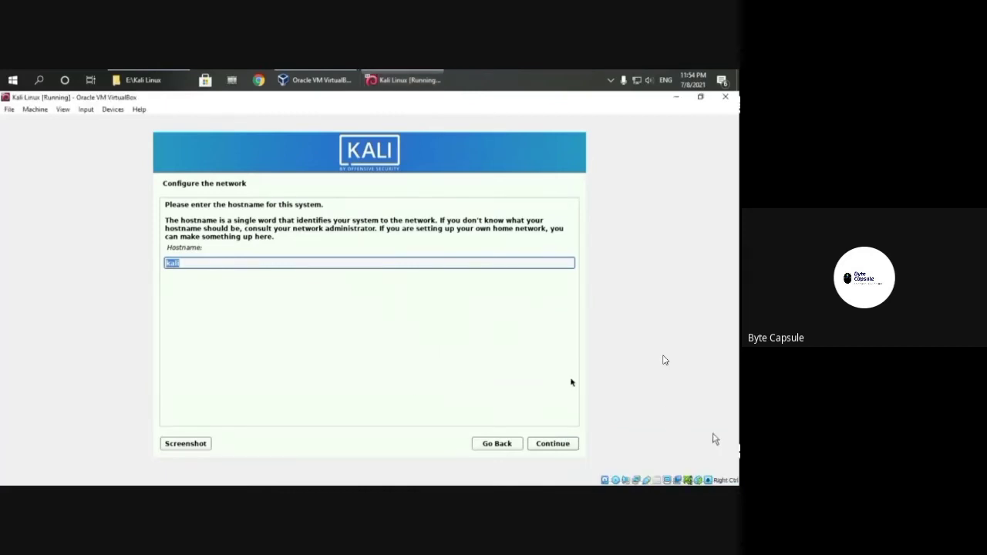
pyautogui.click(553, 444)
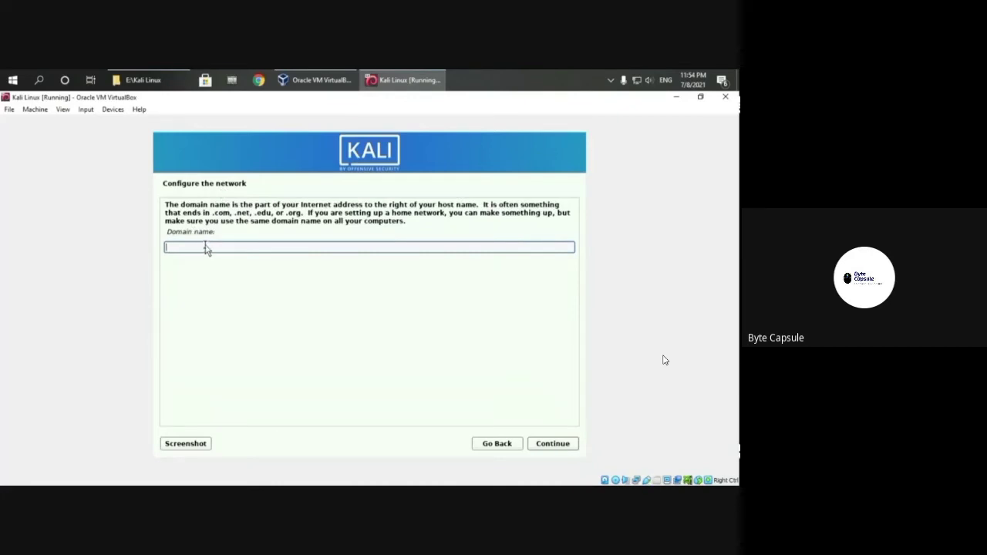
pyautogui.write('techcherbd')
pyautogui.click(565, 444)
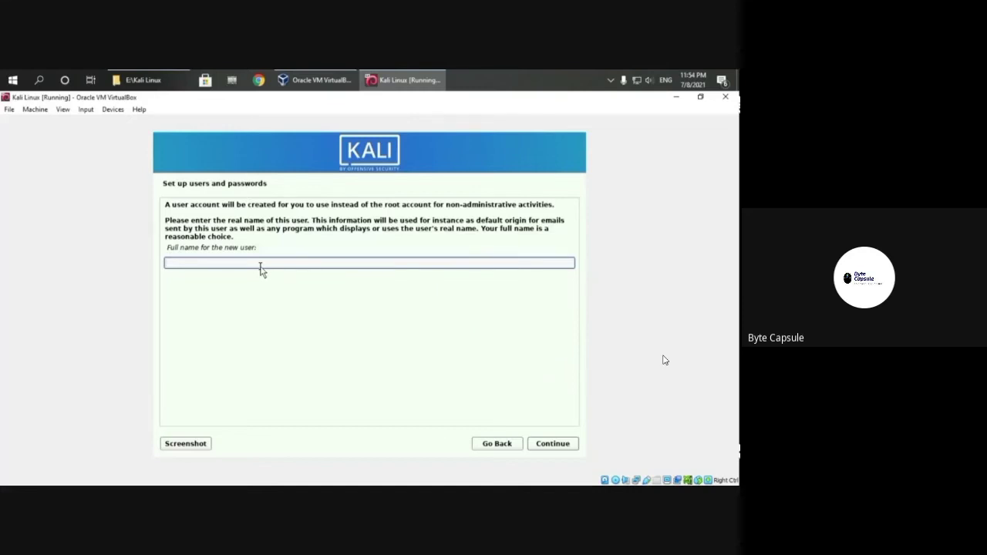
# Step: Leave the full name blank and enter a username for the new account
pyautogui.write('techcher')
pyautogui.press('BackSpace')
pyautogui.press('BackSpace')
pyautogui.press('BackSpace')
pyautogui.press('BackSpace')
pyautogui.press('BackSpace')
pyautogui.press('BackSpace')
pyautogui.press('BackSpace')
pyautogui.press('BackSpace')
pyautogui.press('BackSpace')
pyautogui.click(559, 444)
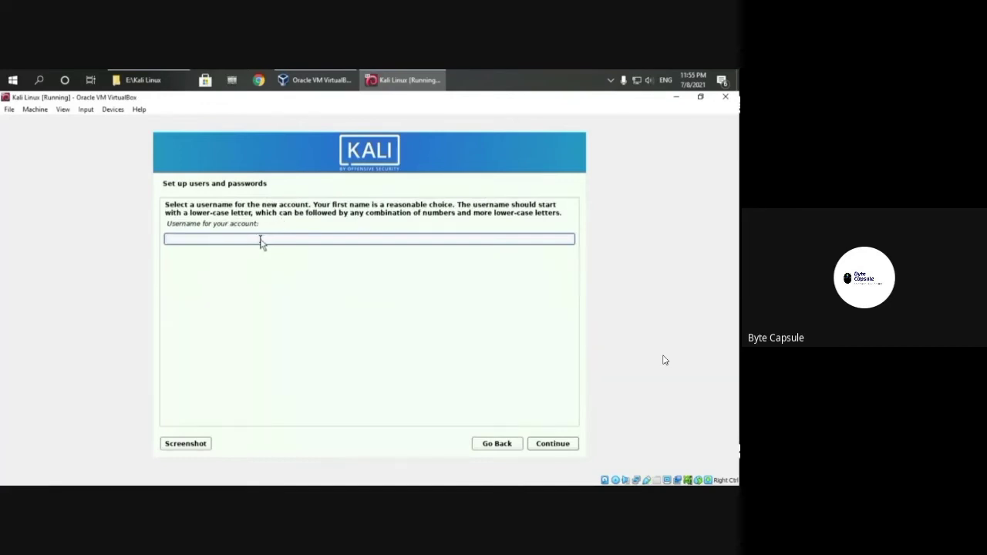
pyautogui.write('techcherbd')
pyautogui.click(542, 444)
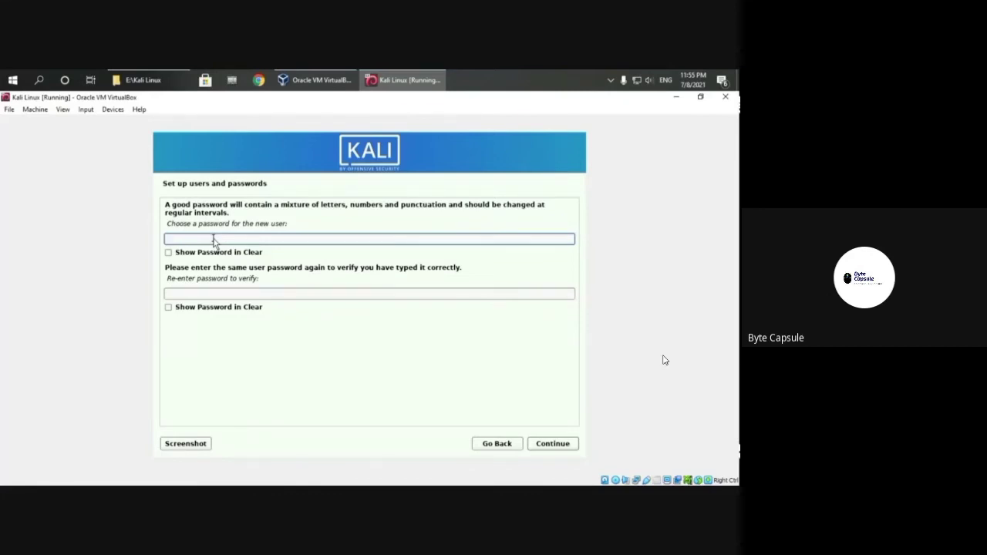
# Step: Set and confirm the new user's password
pyautogui.write('kalikali1')
pyautogui.click(406, 294)
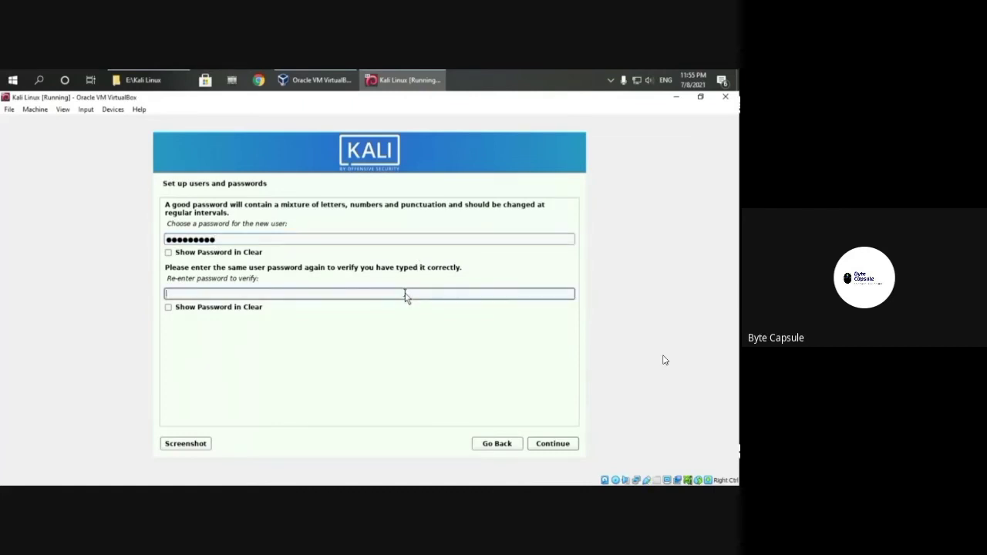
pyautogui.write('•••••••••')
pyautogui.moveTo(282, 206); pyautogui.dragTo(432, 216)
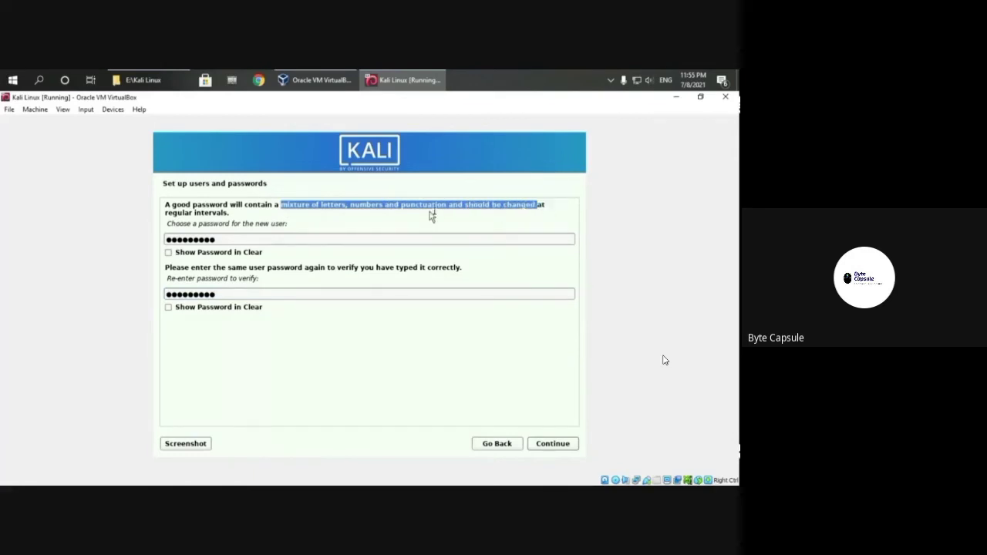
pyautogui.click(560, 451)
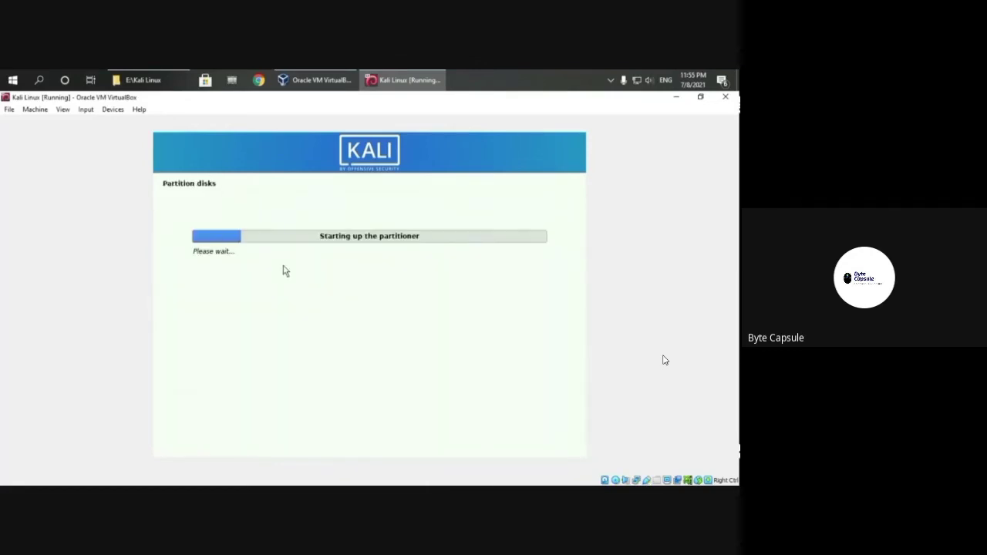
# Step: Accept guided whole-disk partitioning (7.6 GB ext4 root, 1.0 GB swap) and let the base system install
pyautogui.moveTo(386, 457)
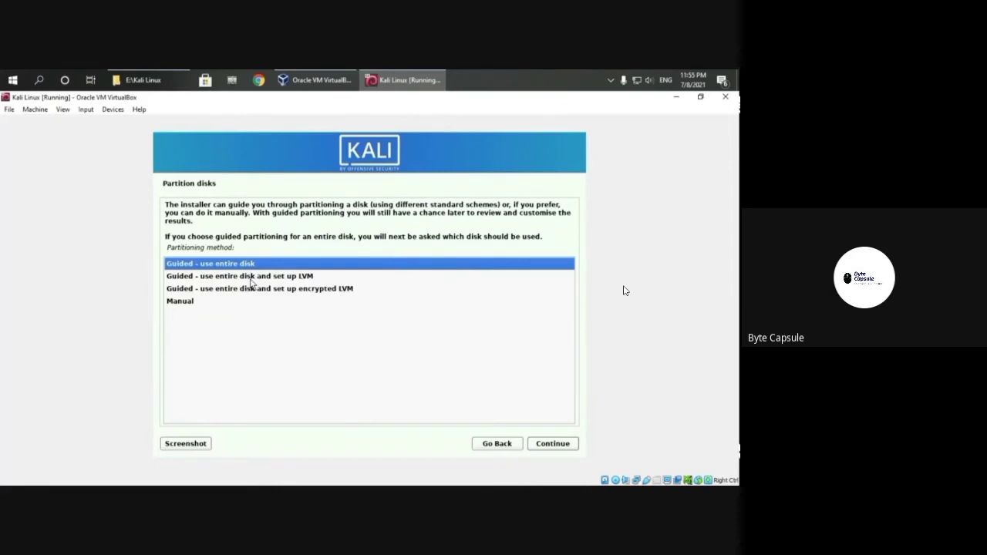
pyautogui.click(559, 445)
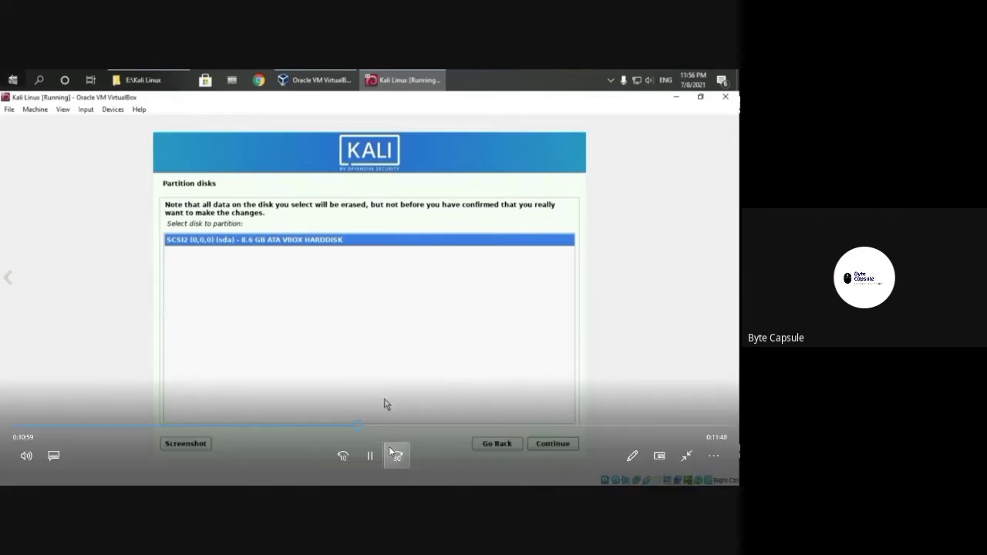
pyautogui.click(397, 456)
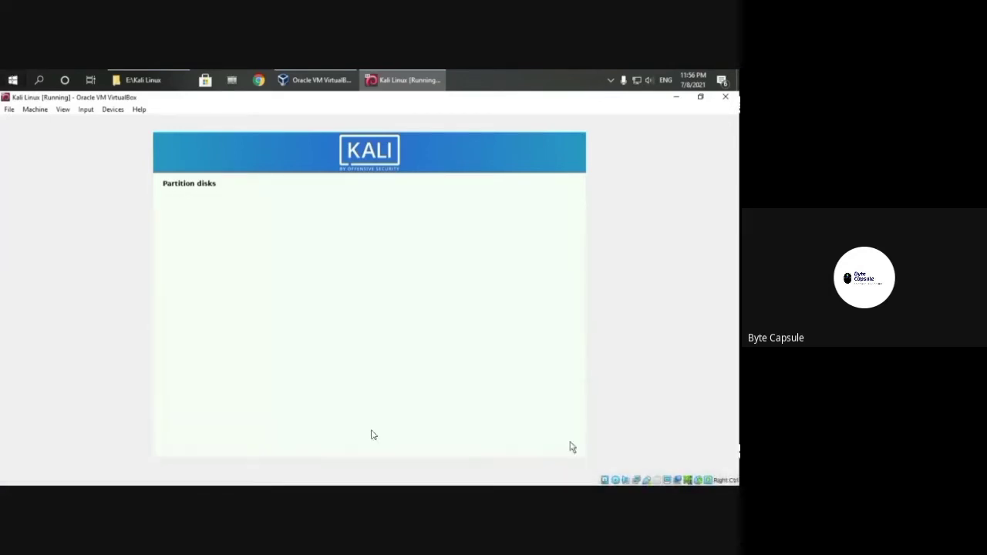
pyautogui.click(351, 455)
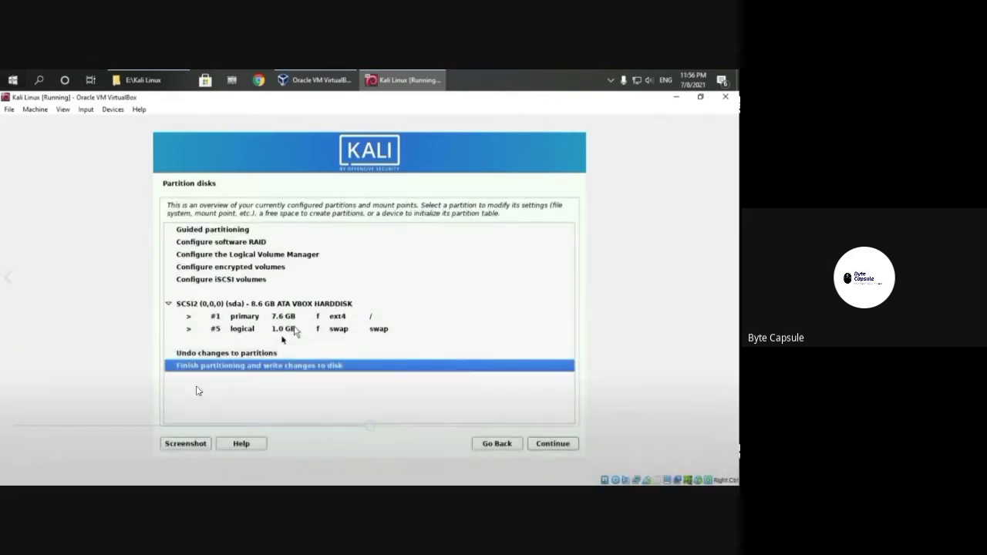
pyautogui.moveTo(342, 337)
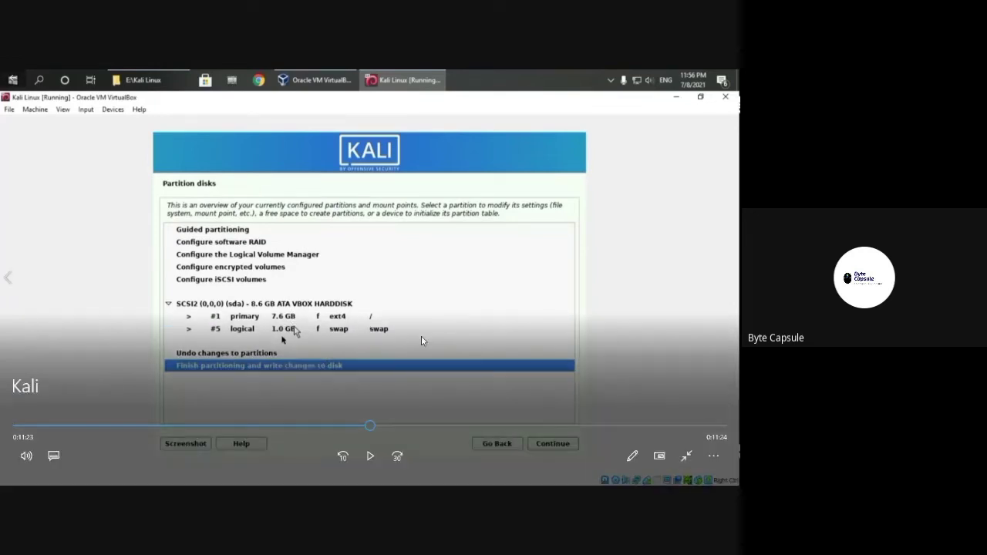
pyautogui.click(370, 458)
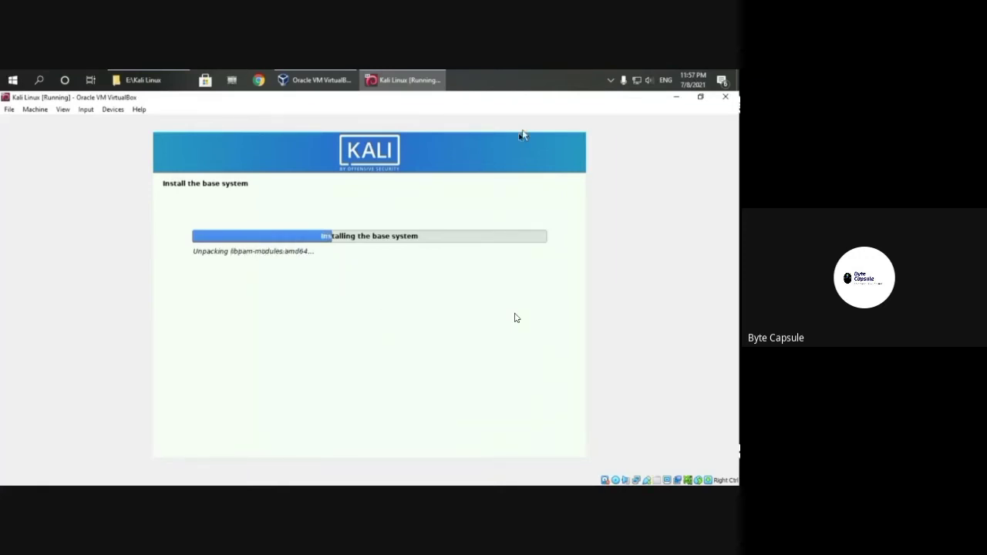
# Step: Check the hidden notification-area icons and skip the install playback ahead four times by 30 seconds
pyautogui.click(610, 82)
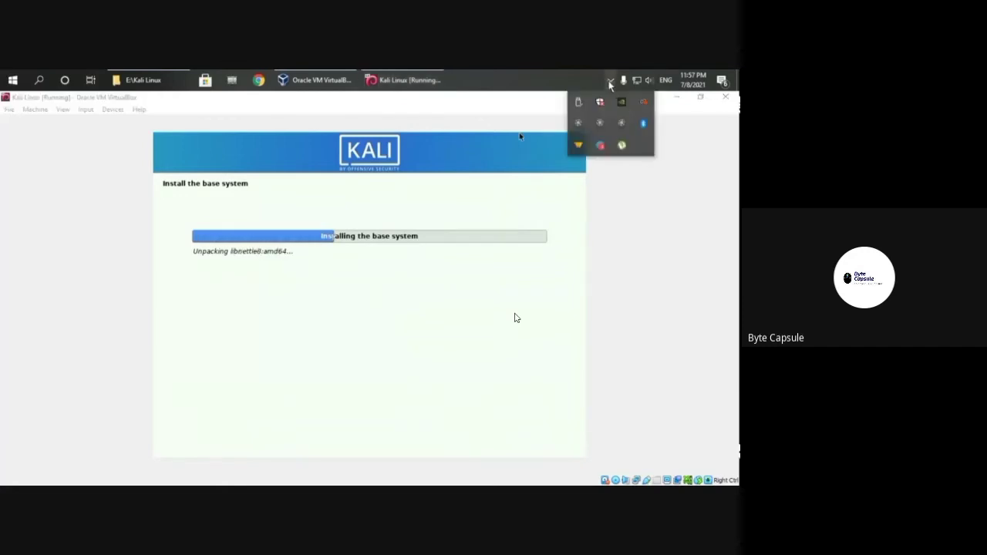
pyautogui.click(620, 124)
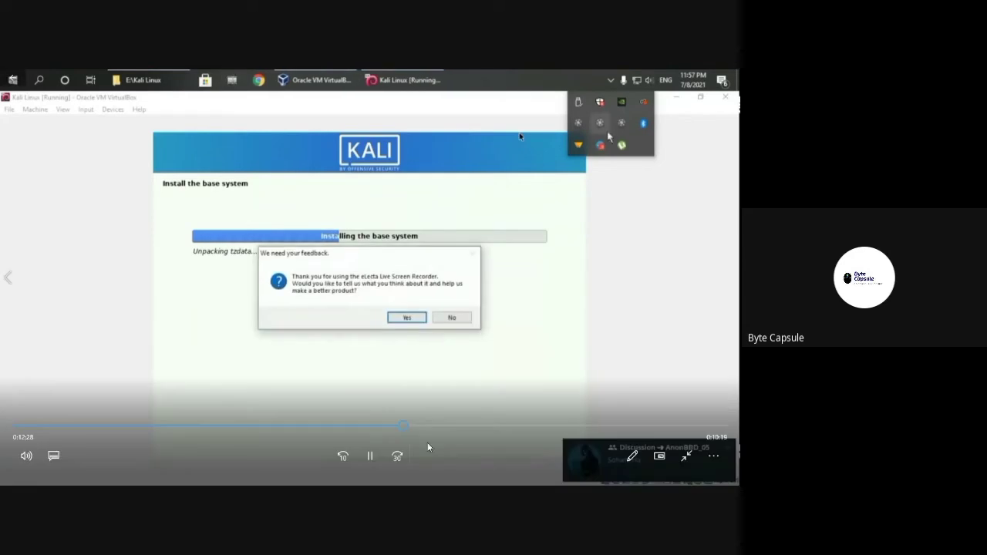
pyautogui.click(398, 457)
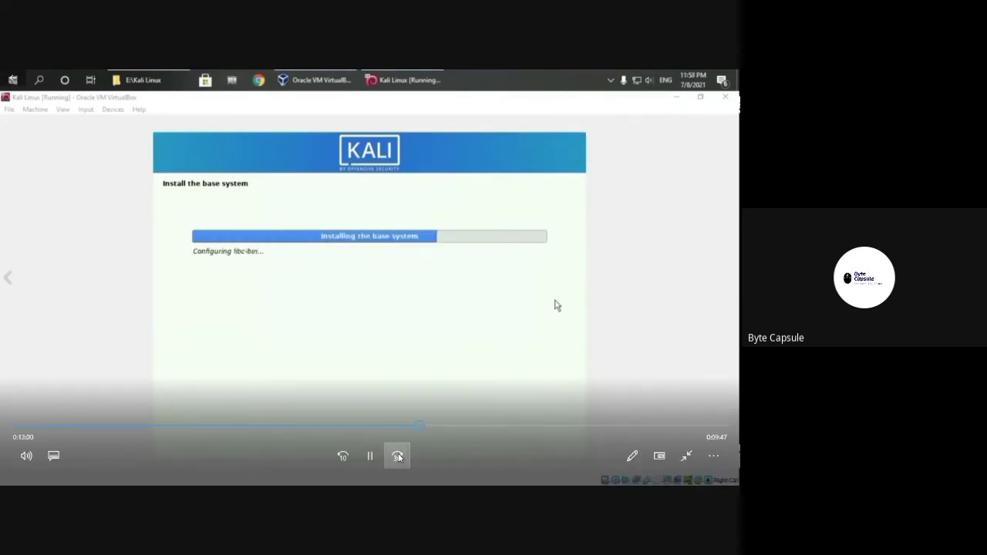
pyautogui.click(398, 457)
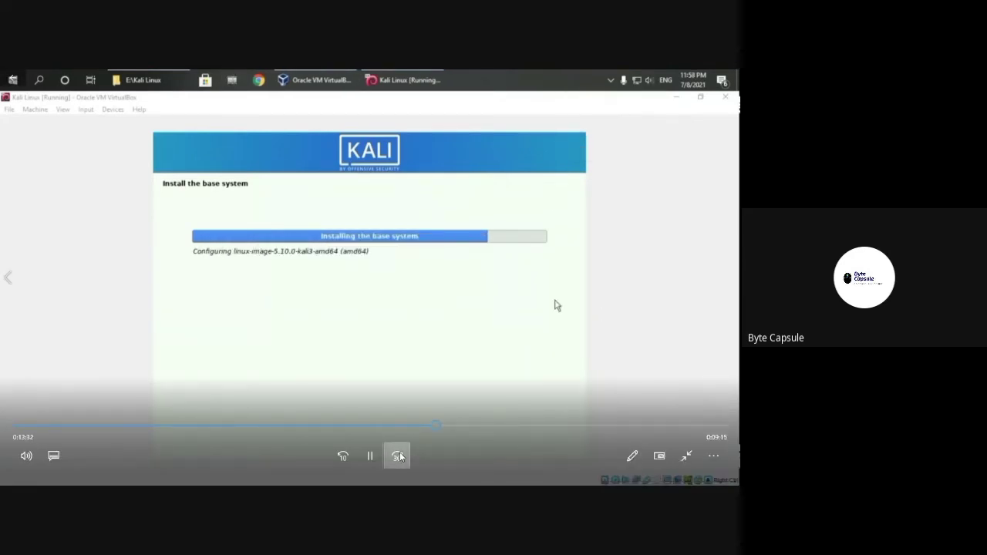
pyautogui.click(398, 456)
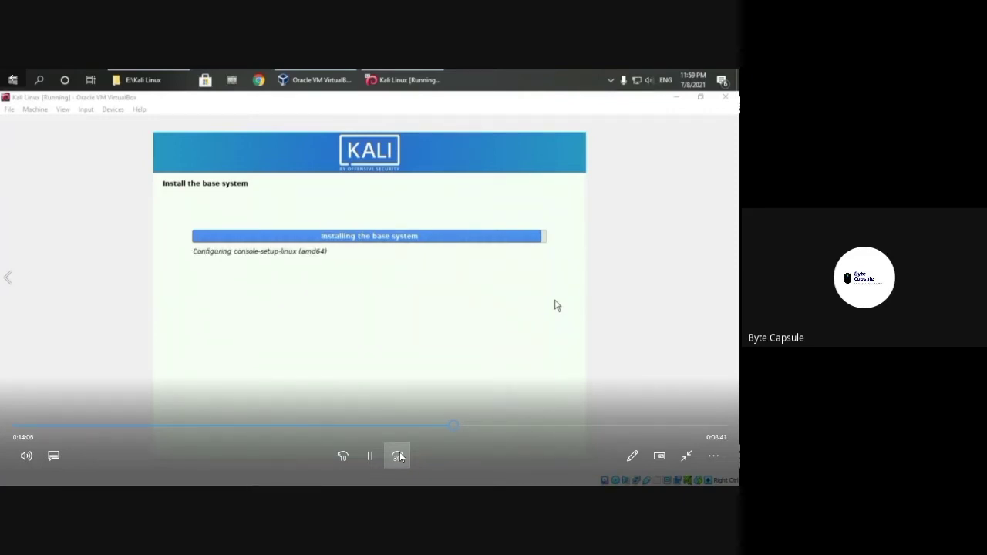
pyautogui.click(398, 457)
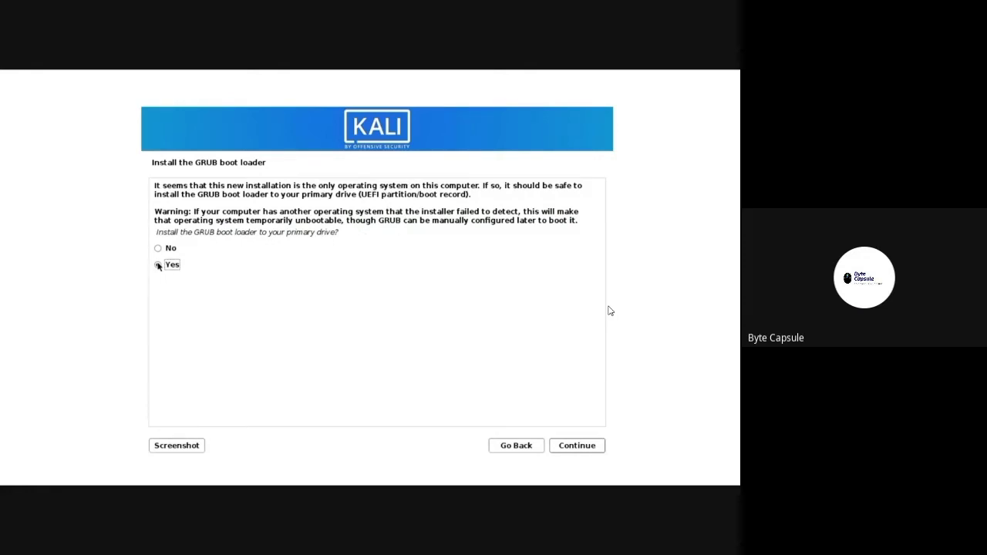
# Step: Choose Yes to install the GRUB boot loader to the primary drive
pyautogui.moveTo(296, 232); pyautogui.dragTo(565, 440)
# Step: Confirm GRUB on /dev/sda and let the install finish and boot to the Kali desktop
pyautogui.click(567, 449)
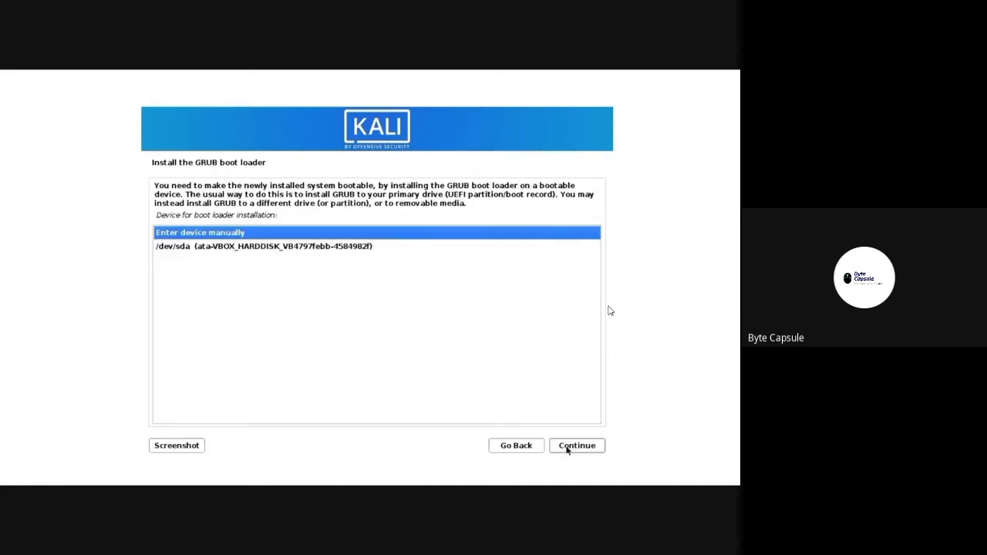
pyautogui.moveTo(540, 432)
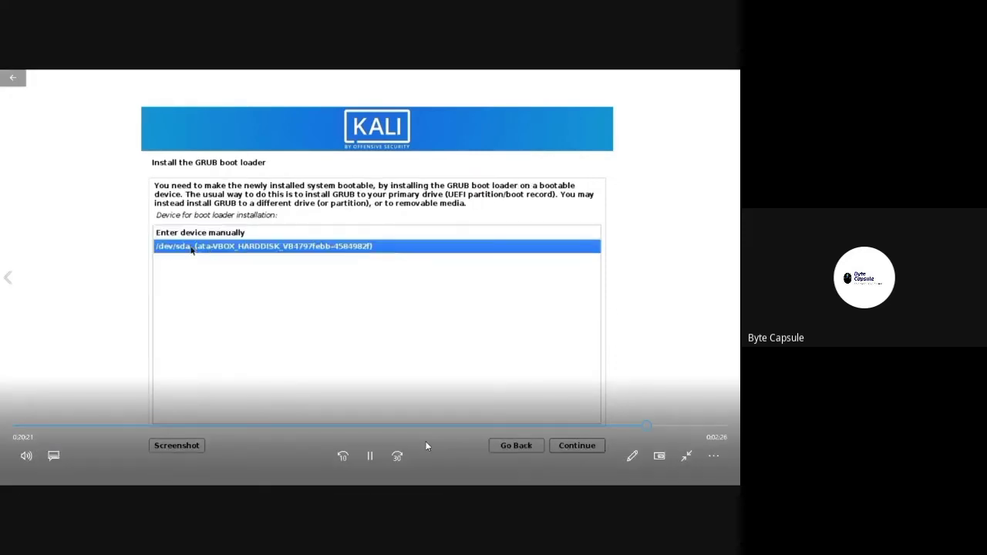
pyautogui.click(342, 457)
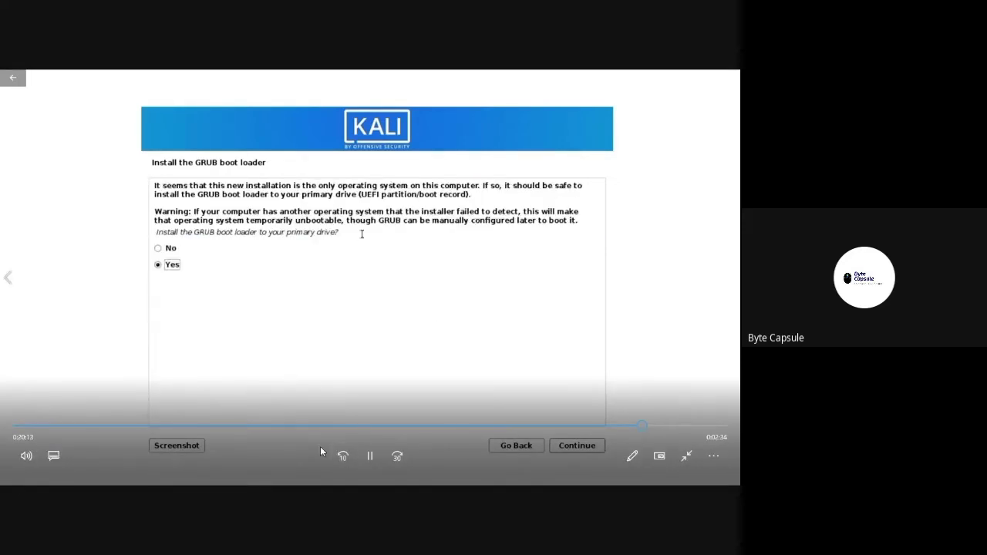
pyautogui.click(342, 456)
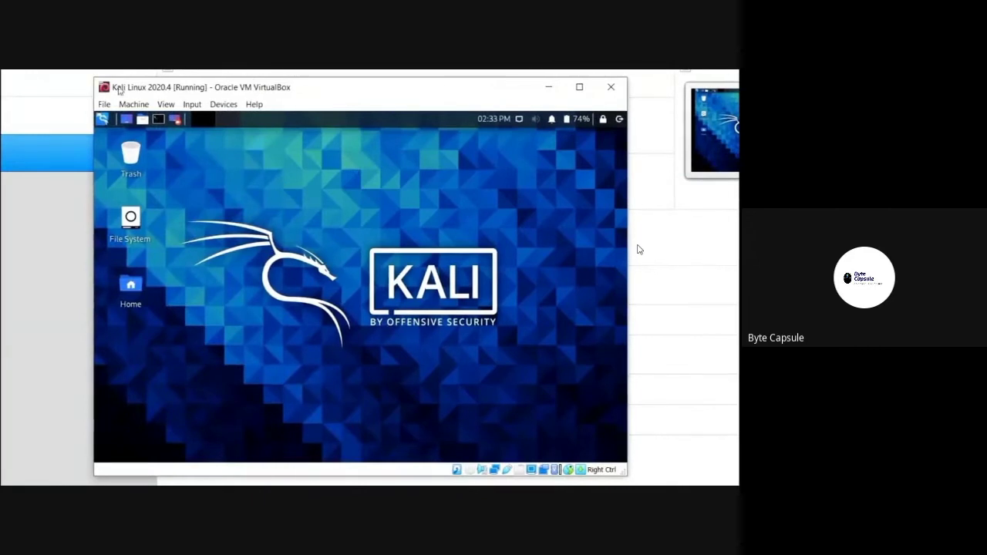
# Step: Insert the Guest Additions CD image into the VM and open its contents
pyautogui.click(224, 105)
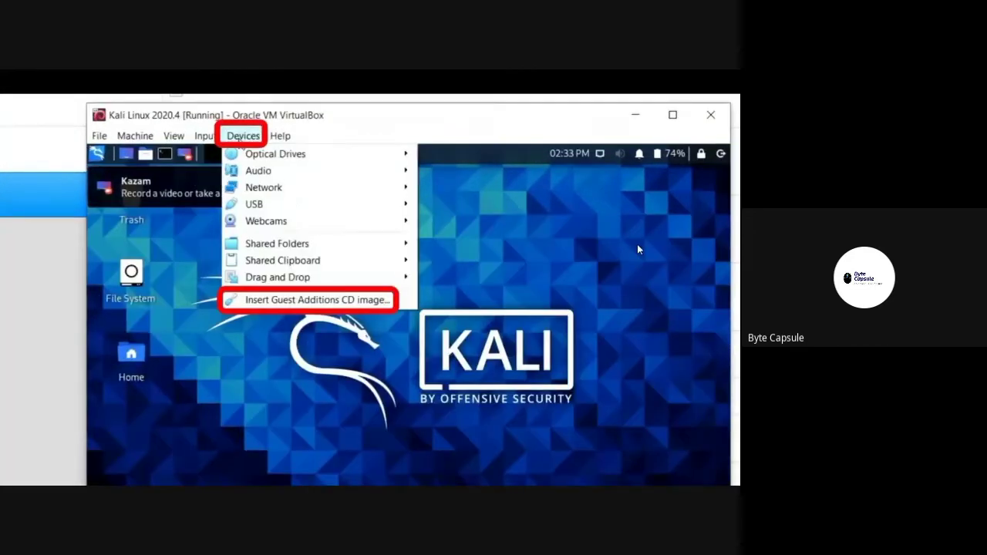
pyautogui.click(283, 300)
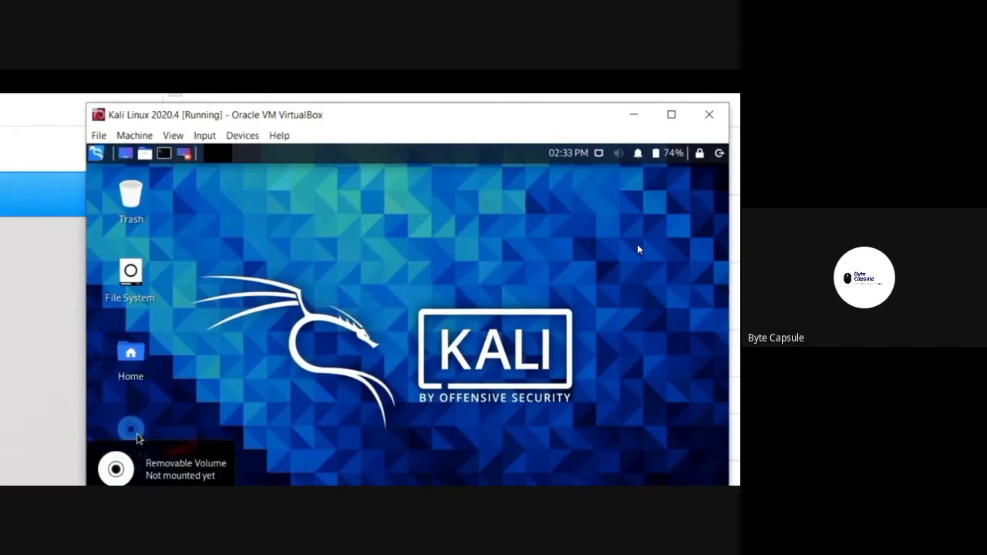
pyautogui.doubleClick(131, 430)
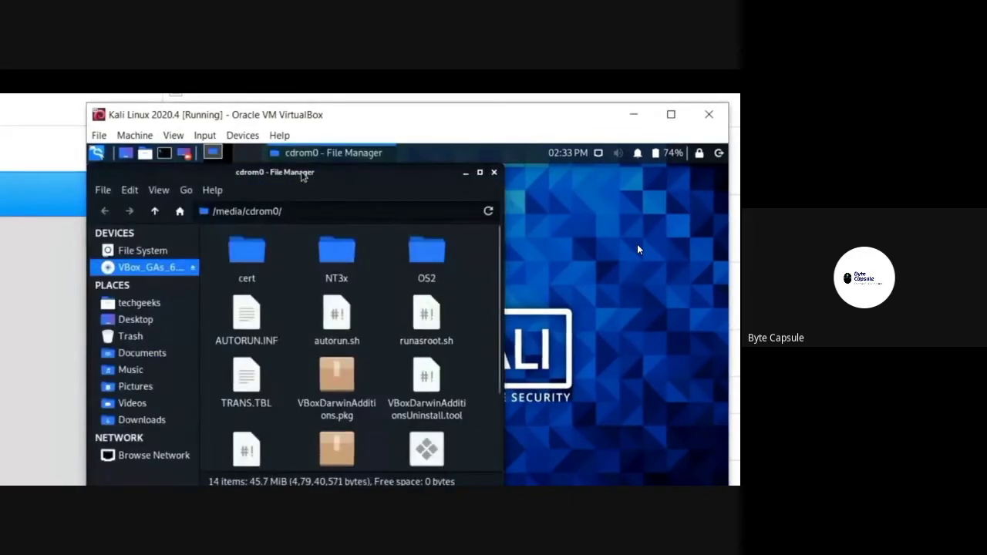
pyautogui.moveTo(302, 175); pyautogui.dragTo(424, 176)
pyautogui.scroll(-3, 531, 447)
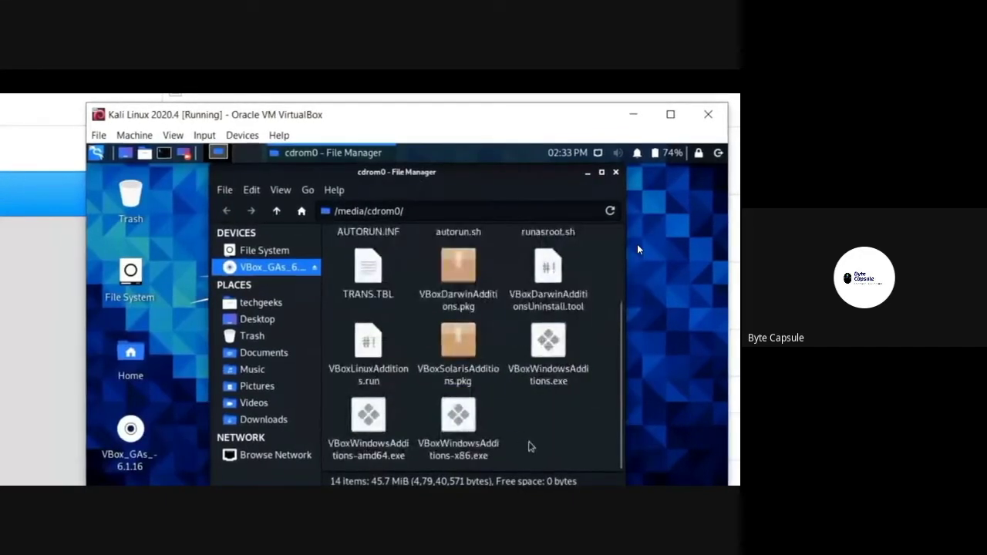
# Step: Copy all 14 Guest Additions files into Downloads and minimise the file manager
pyautogui.moveTo(555, 440); pyautogui.dragTo(370, 258)
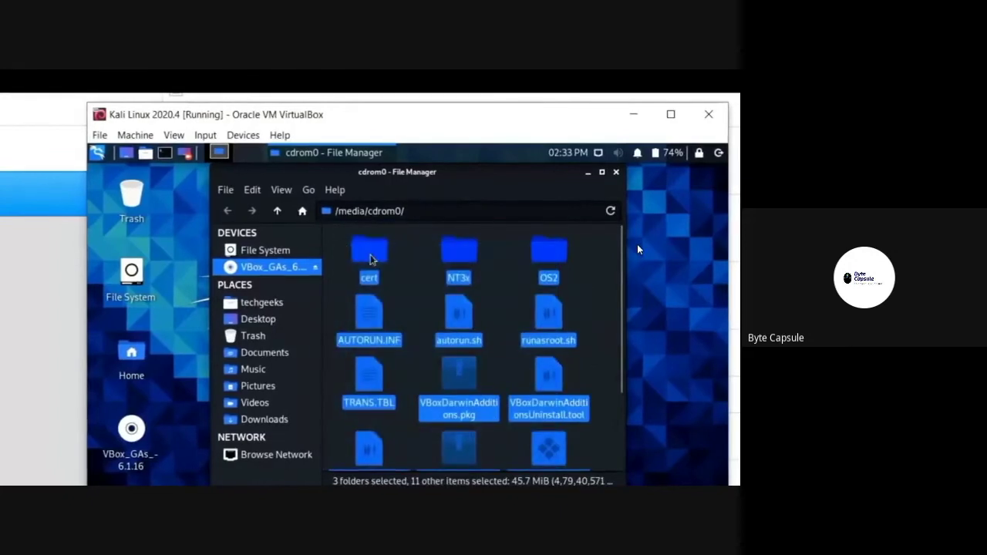
pyautogui.rightClick(370, 259)
pyautogui.click(396, 319)
pyautogui.click(280, 420)
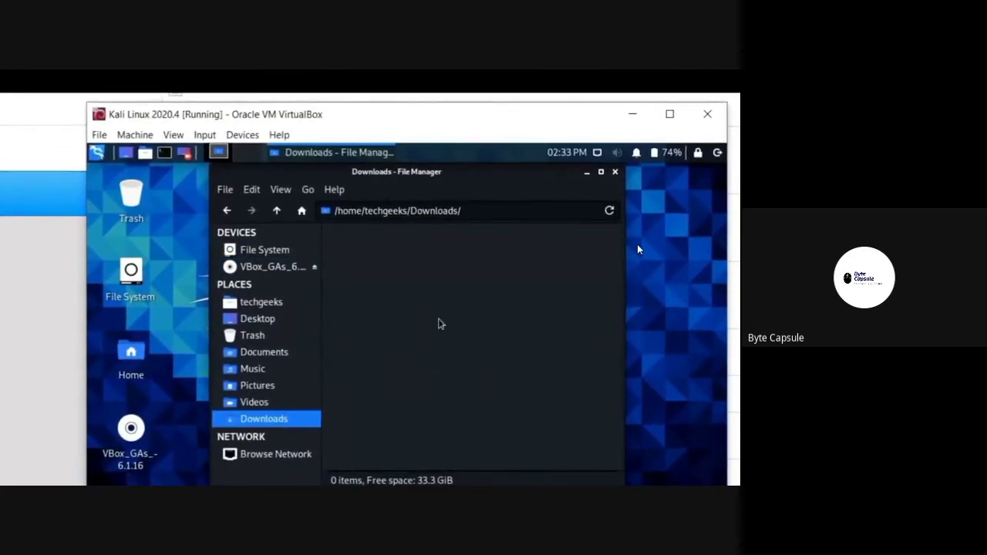
pyautogui.rightClick(438, 324)
pyautogui.click(466, 350)
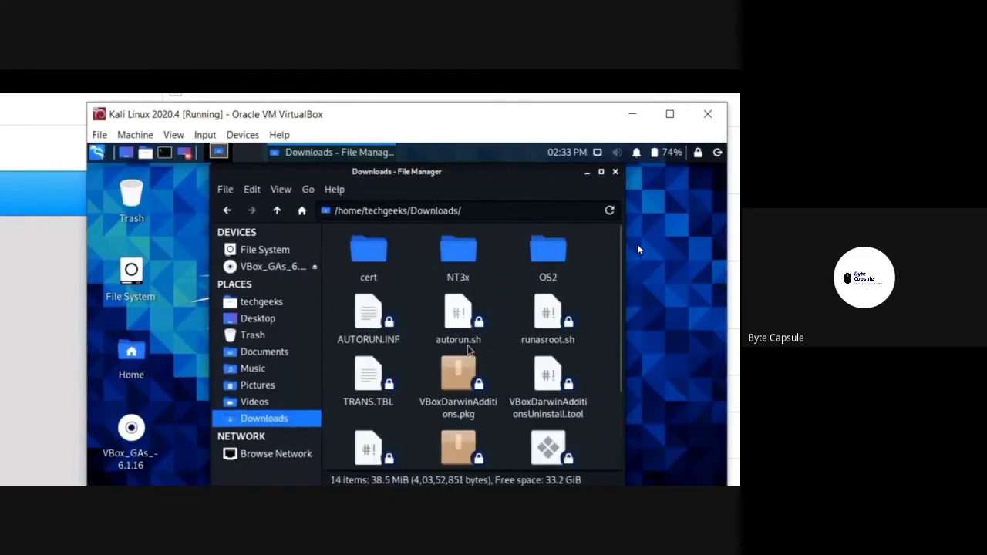
pyautogui.click(512, 423)
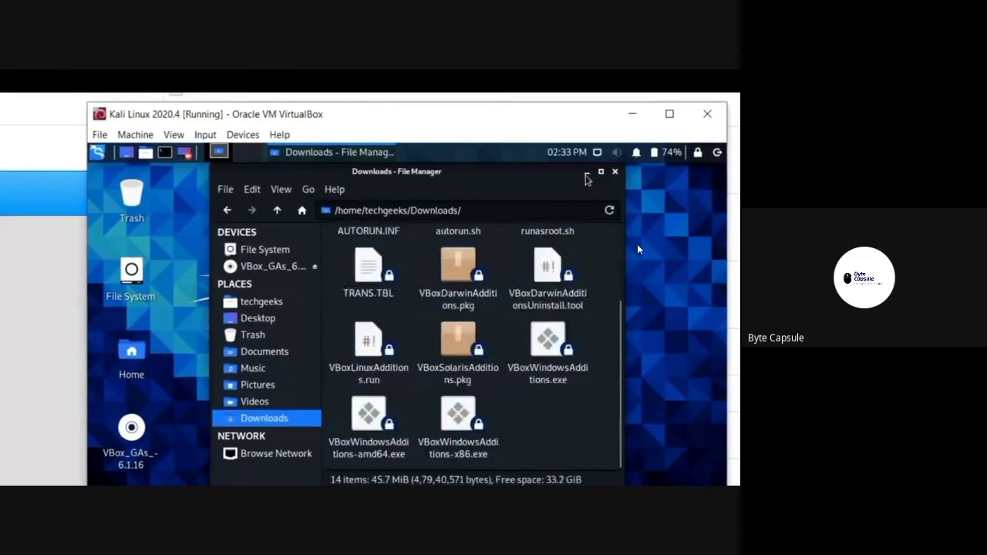
pyautogui.click(586, 174)
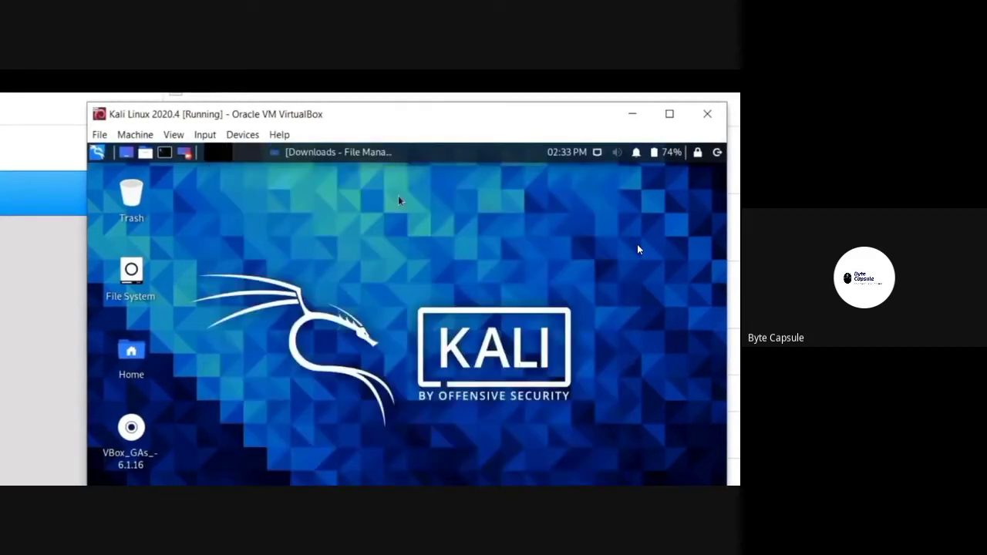
pyautogui.click(96, 153)
# Step: Open a terminal, change into Downloads, and list the Guest Additions files
pyautogui.click(322, 208)
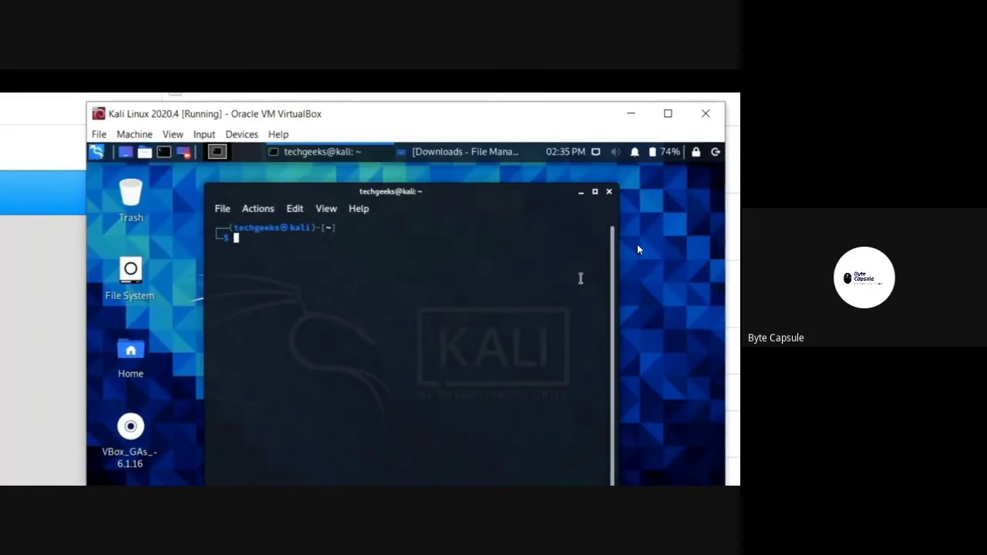
pyautogui.write('cd ')
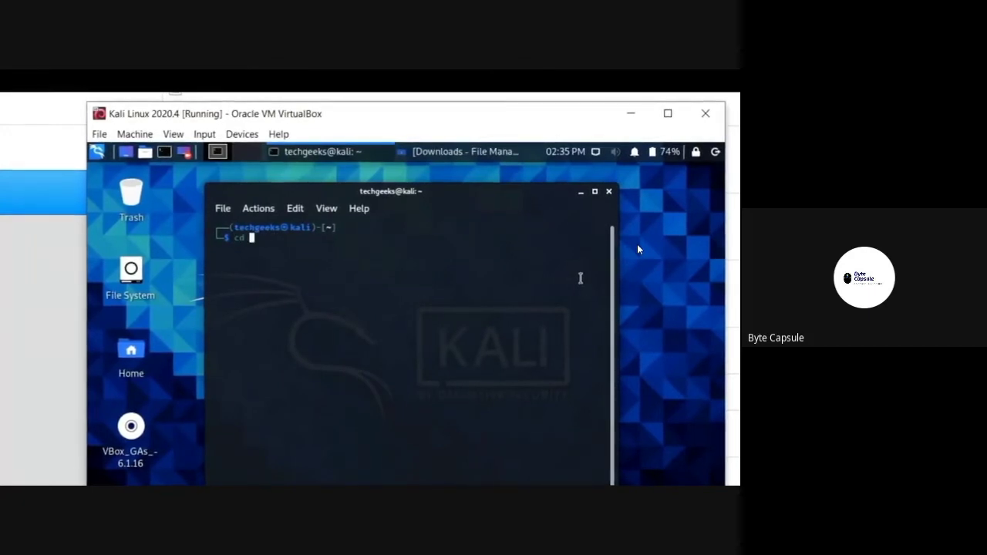
pyautogui.write('Down')
pyautogui.press('Tab')
pyautogui.press('Return')
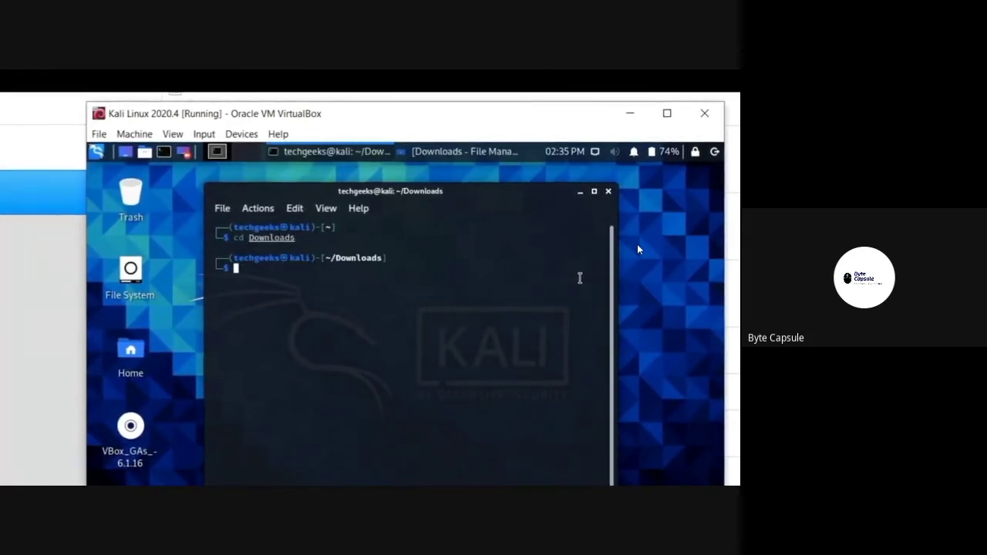
pyautogui.write('ls')
pyautogui.press('Return')
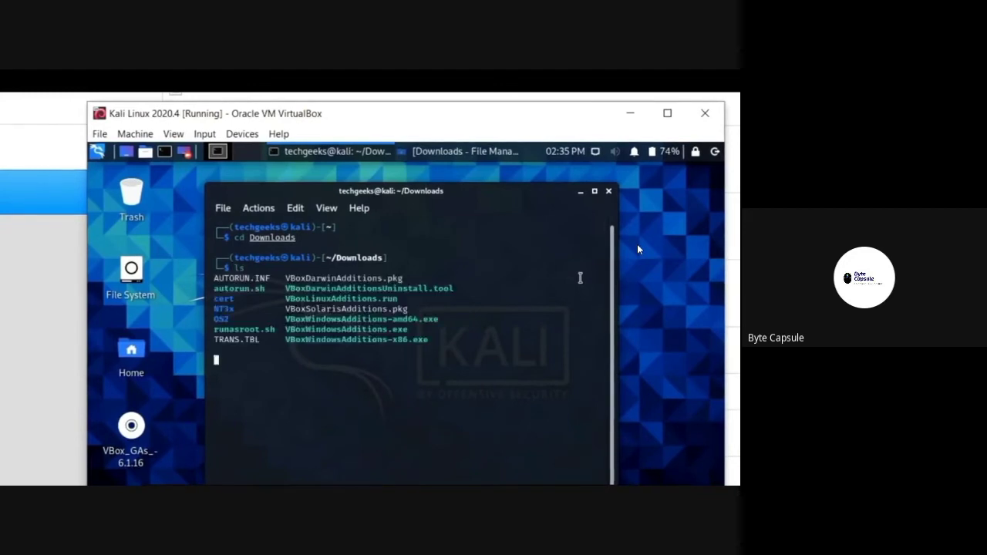
pyautogui.moveTo(458, 346); pyautogui.dragTo(220, 276)
pyautogui.click(476, 340)
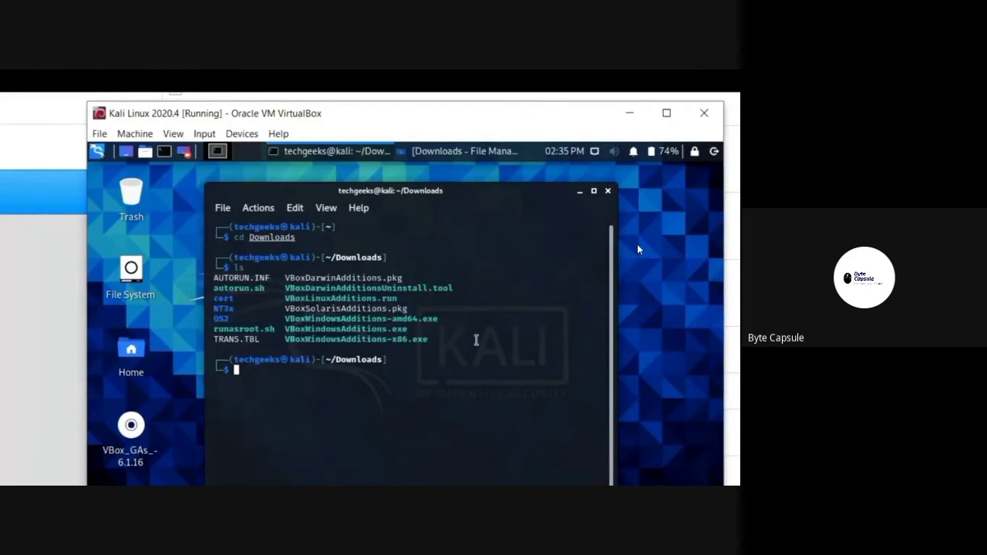
pyautogui.moveTo(398, 298); pyautogui.dragTo(285, 298)
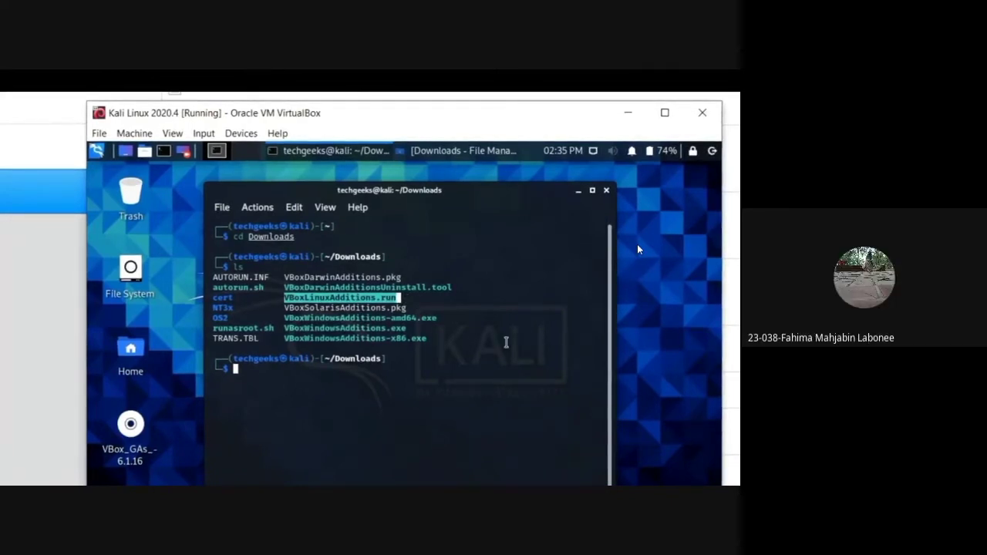
# Step: Make VBoxLinuxAdditions.run executable with chmod +x
pyautogui.write('chmo')
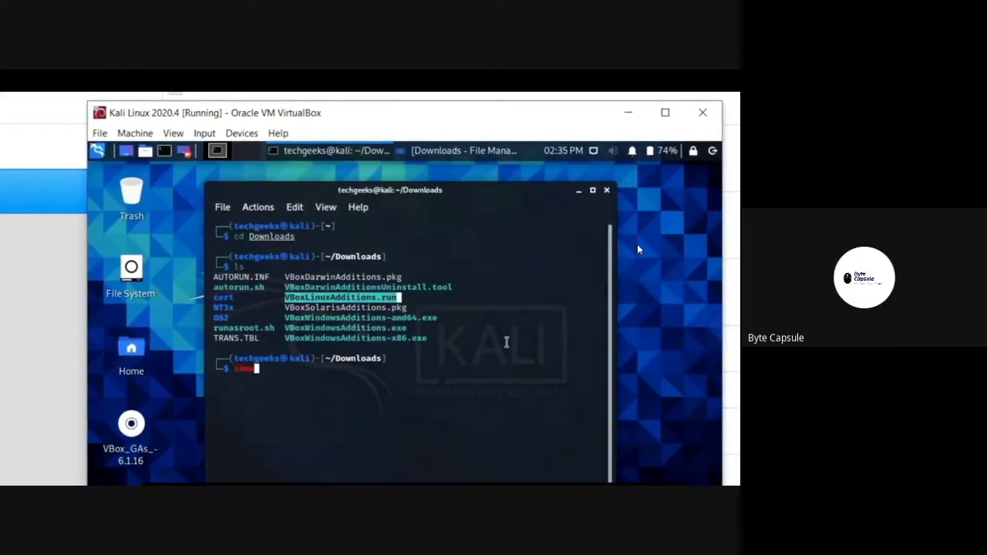
pyautogui.write('d +x')
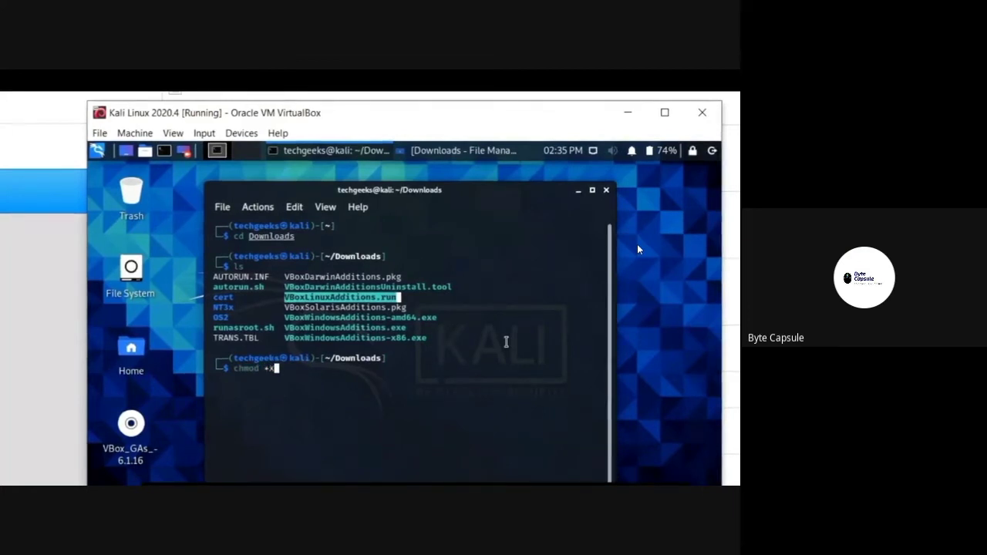
pyautogui.write(' Vbox')
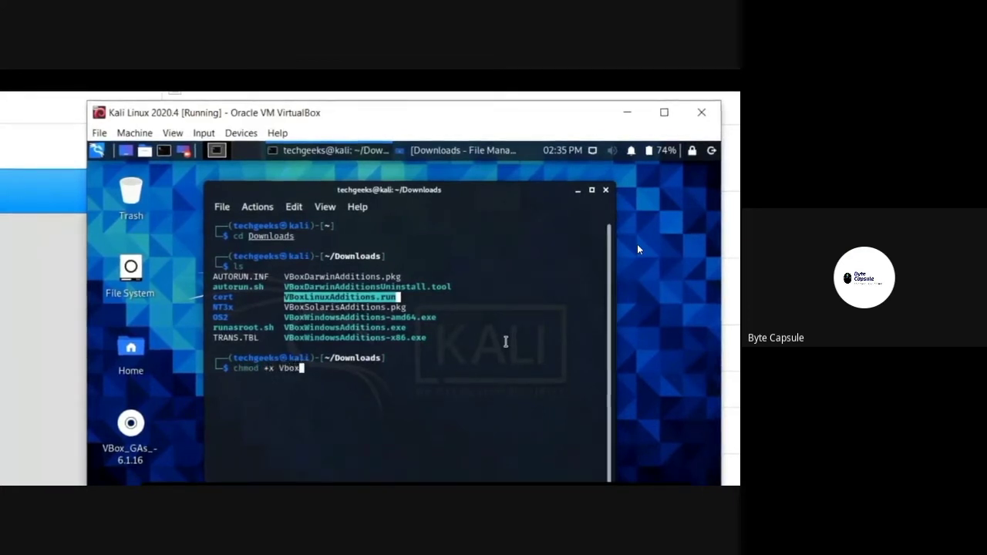
pyautogui.write('Li')
pyautogui.press('Tab')
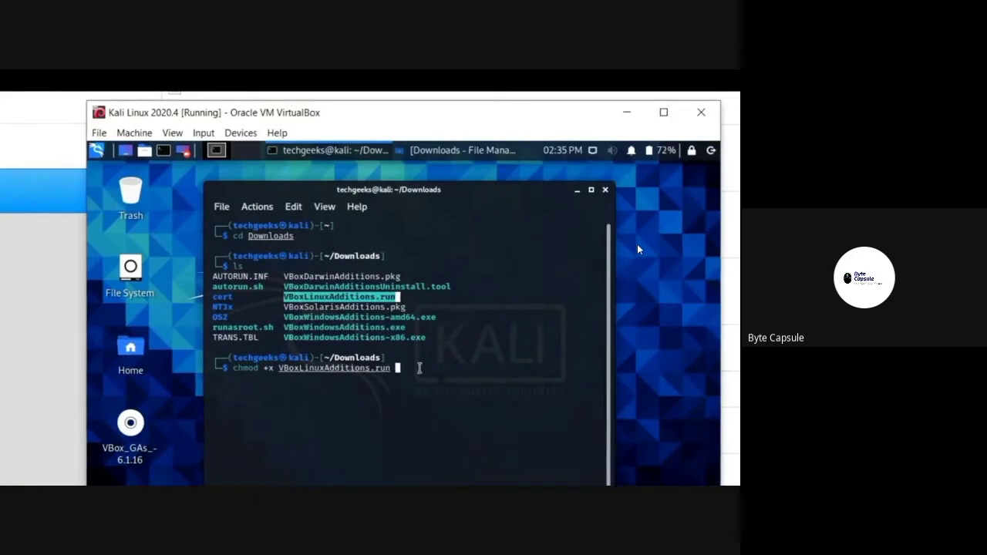
pyautogui.press('Return')
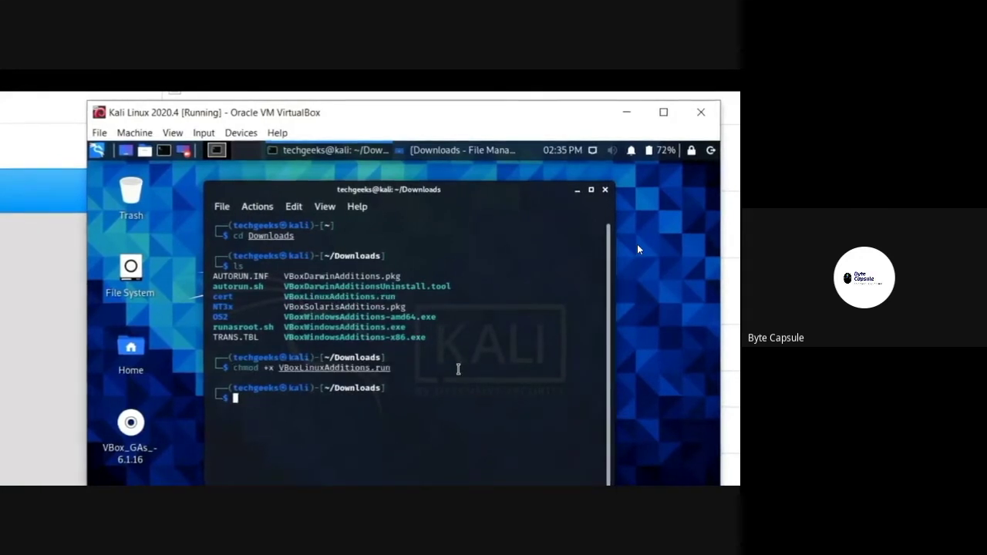
# Step: Run sudo ./VBoxLinuxAdditions.run to install Guest Additions, then close the Movies & TV player
pyautogui.write('sudo ./V')
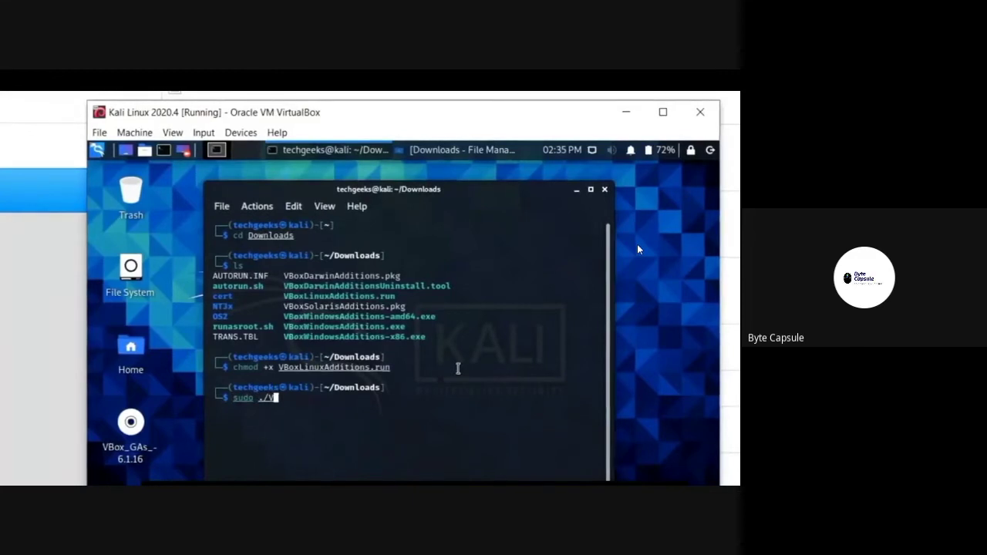
pyautogui.write('BoxL')
pyautogui.press('Tab')
pyautogui.press('Return')
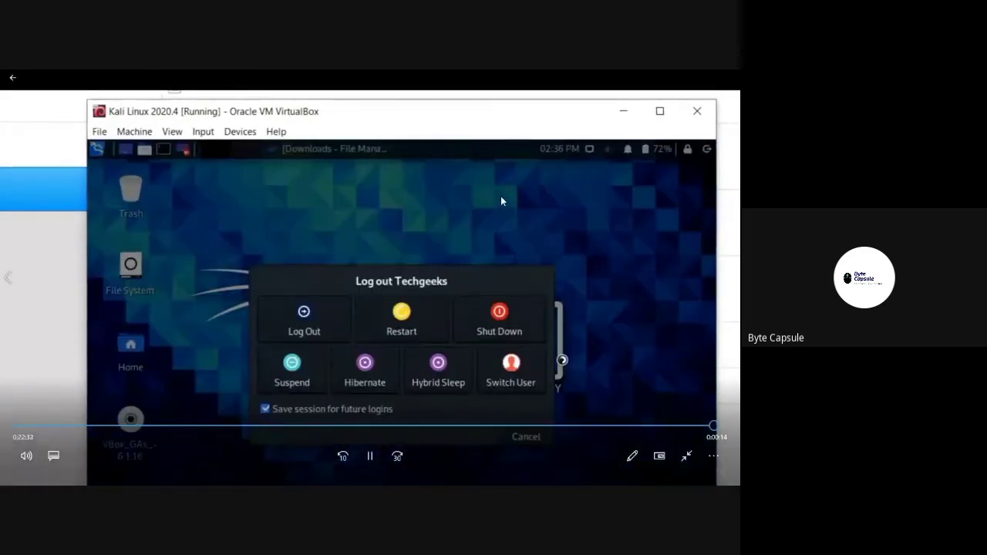
pyautogui.press('Escape')
pyautogui.click(726, 101)
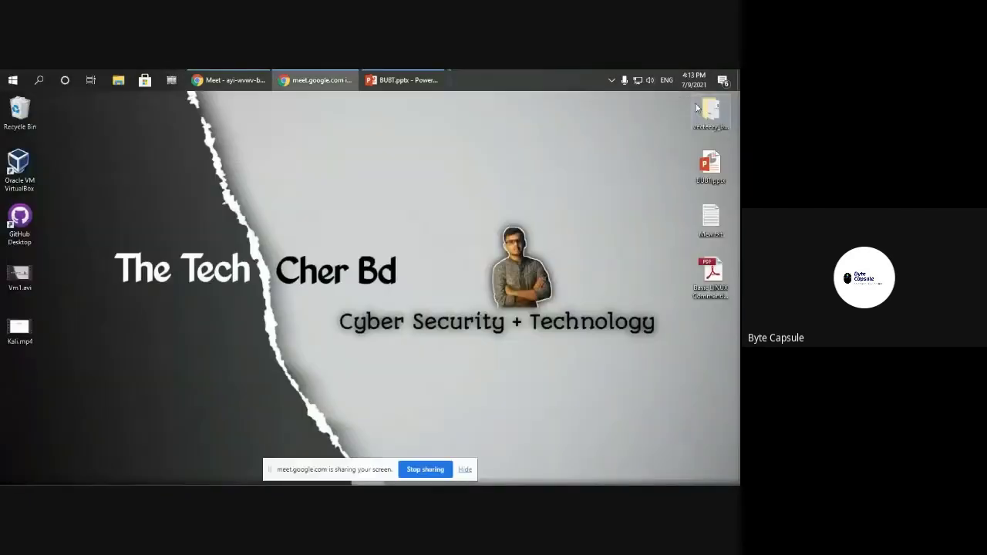